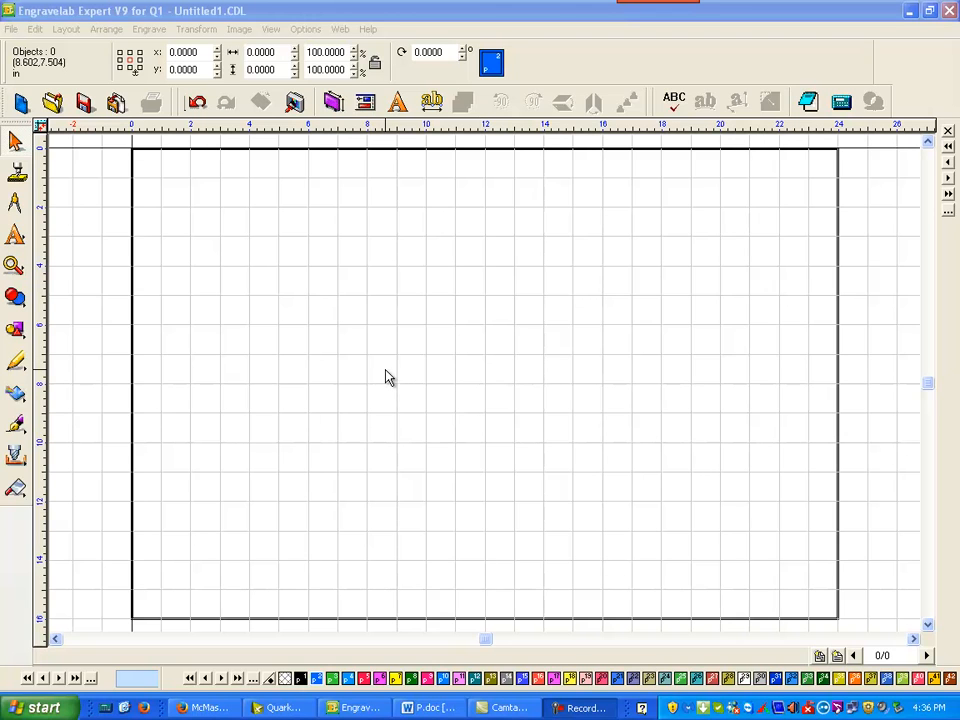
Open the Font Detective and choose the Q1E font group.
{"action": "left_click", "coordinate": [15, 236]}
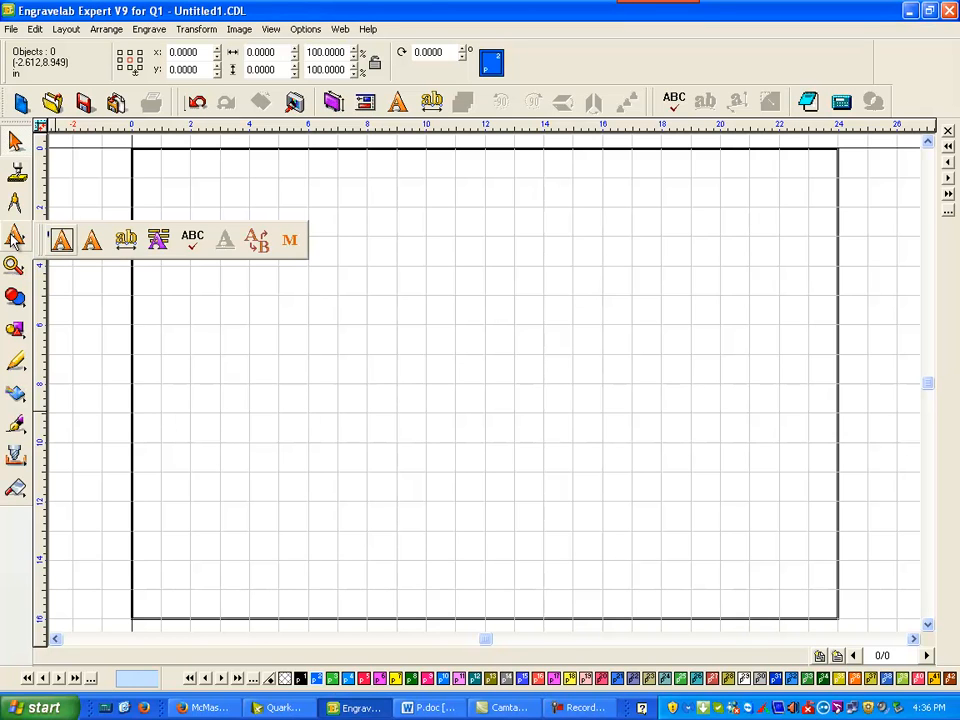
{"action": "left_click", "coordinate": [92, 243]}
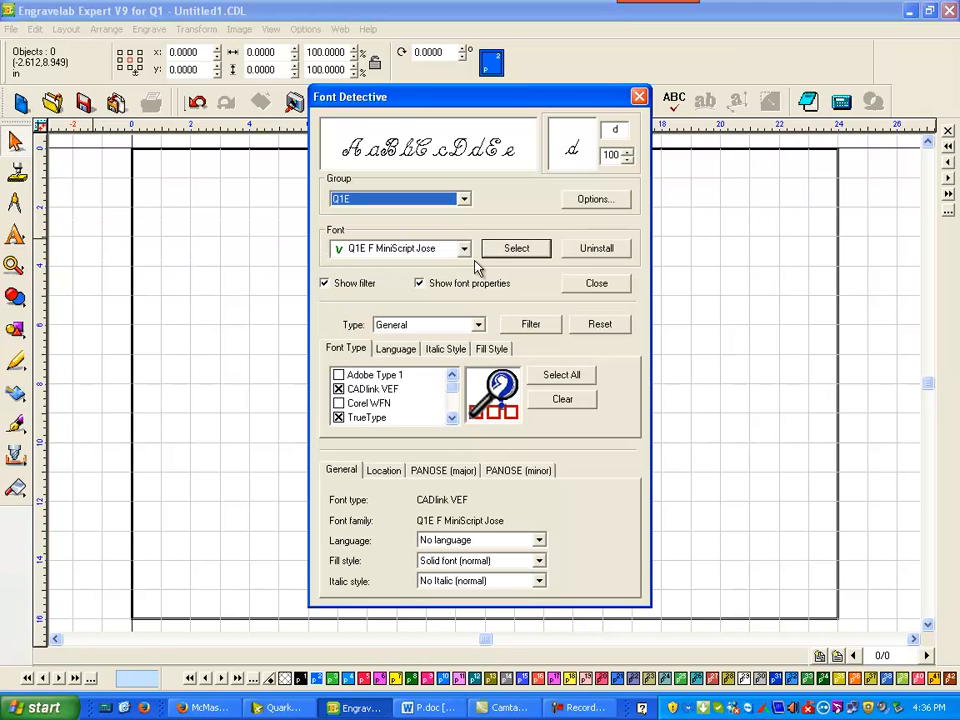
{"action": "left_click_drag", "start_coordinate": [512, 97], "coordinate": [434, 69]}
{"action": "left_click", "coordinate": [386, 222]}
{"action": "scroll", "coordinate": [389, 280], "scroll_direction": "down", "scroll_amount": 6}
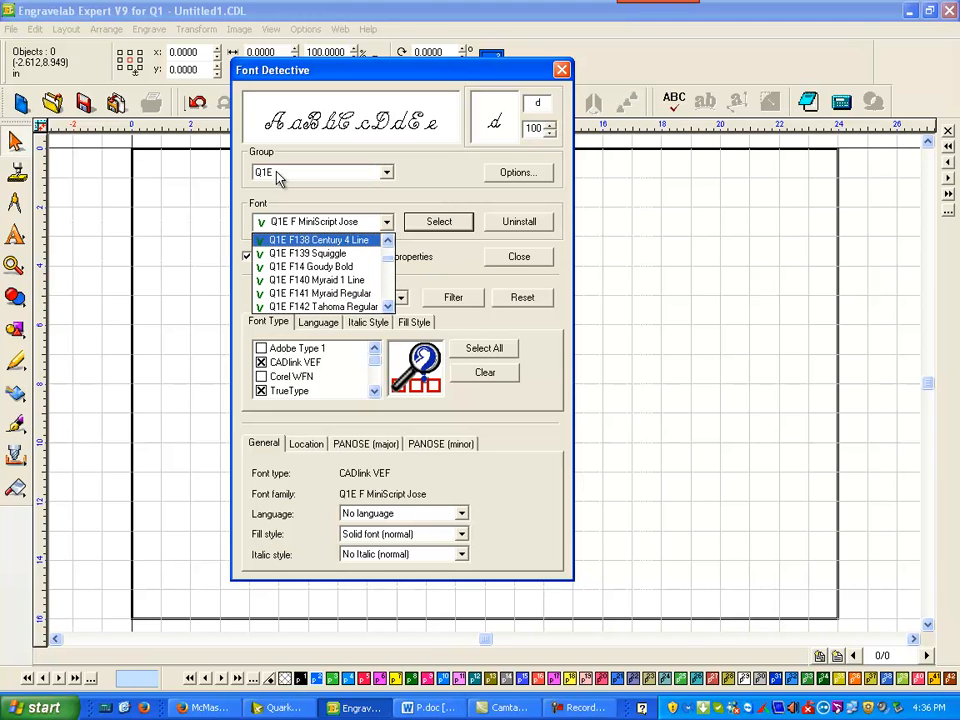
{"action": "left_click", "coordinate": [387, 176]}
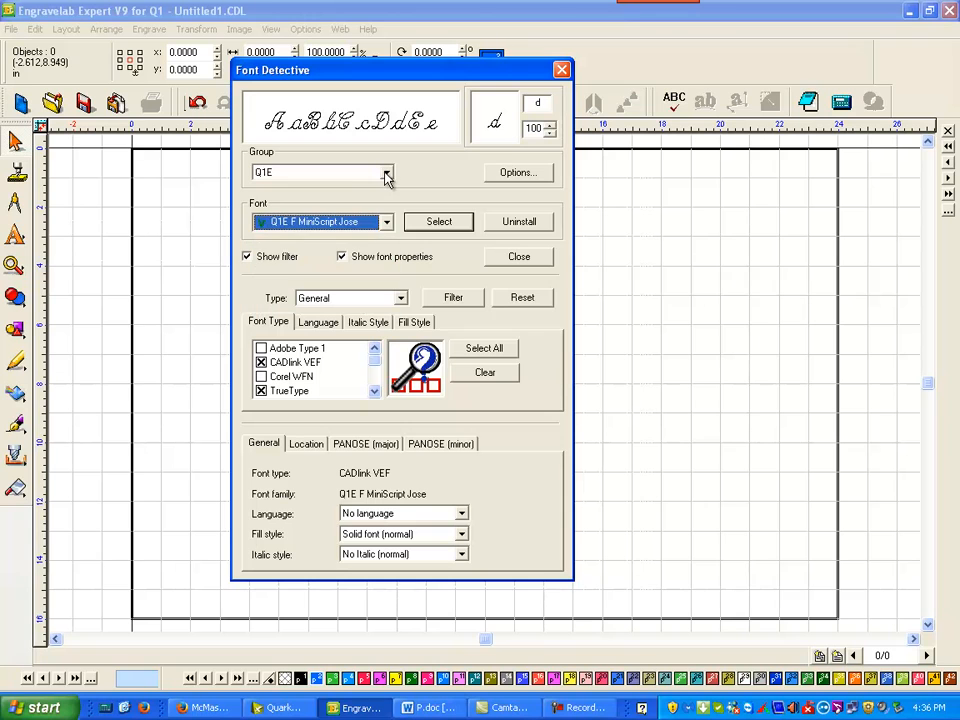
{"action": "left_click", "coordinate": [387, 176]}
{"action": "mouse_move", "coordinate": [392, 229]}
{"action": "left_mouse_down"}
{"action": "mouse_move", "coordinate": [392, 200]}
{"action": "mouse_move", "coordinate": [394, 235]}
{"action": "mouse_move", "coordinate": [399, 228]}
{"action": "left_mouse_up"}
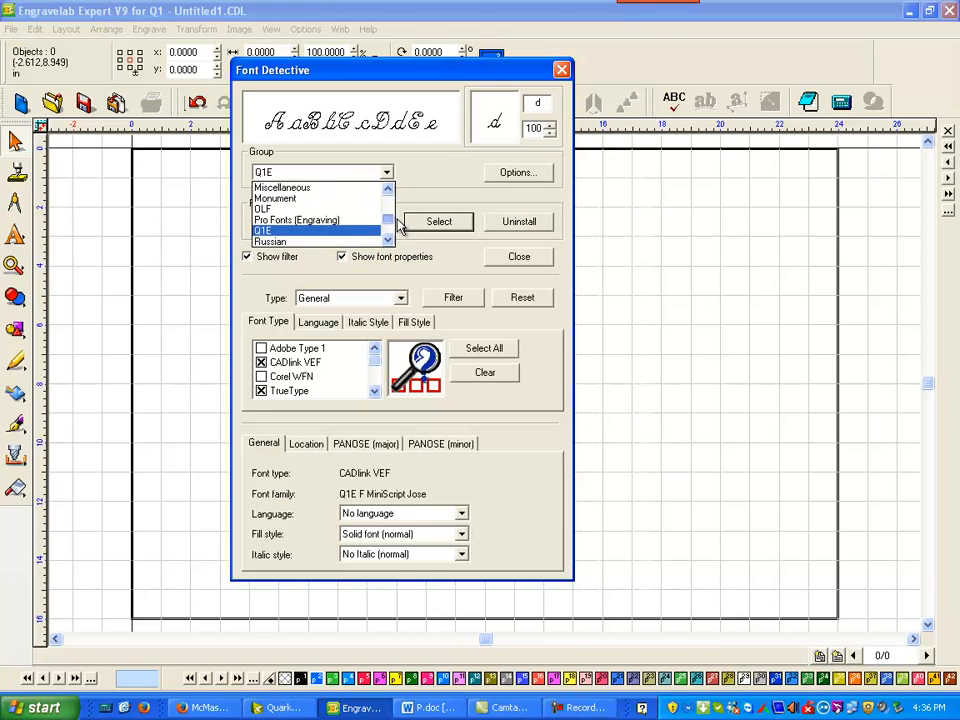
{"action": "left_click", "coordinate": [267, 231]}
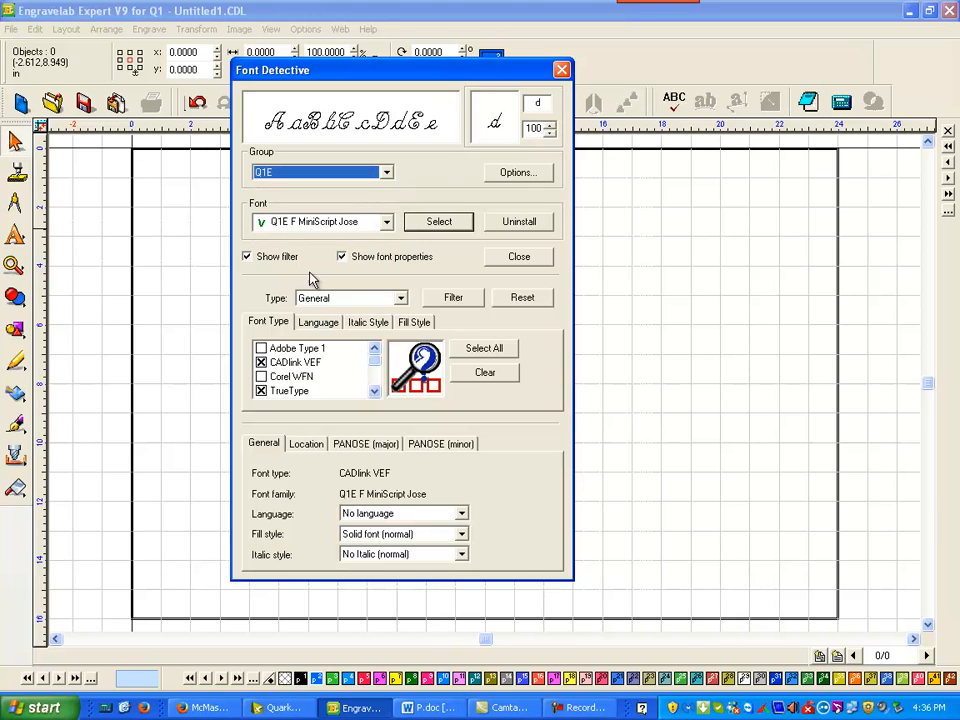
Select the Q1E F52 Varsity font and place its full character set in the drawing.
{"action": "left_click", "coordinate": [386, 222]}
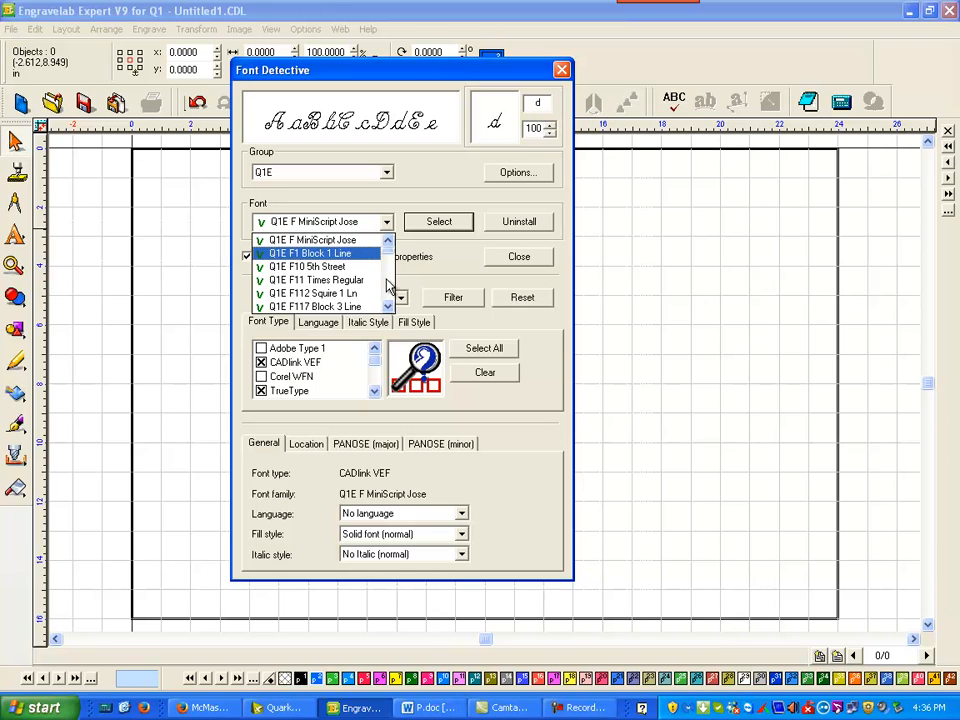
{"action": "scroll", "coordinate": [392, 283], "scroll_direction": "down", "scroll_amount": 7}
{"action": "scroll", "coordinate": [392, 283], "scroll_direction": "down", "scroll_amount": 2}
{"action": "scroll", "coordinate": [391, 284], "scroll_direction": "down", "scroll_amount": 5}
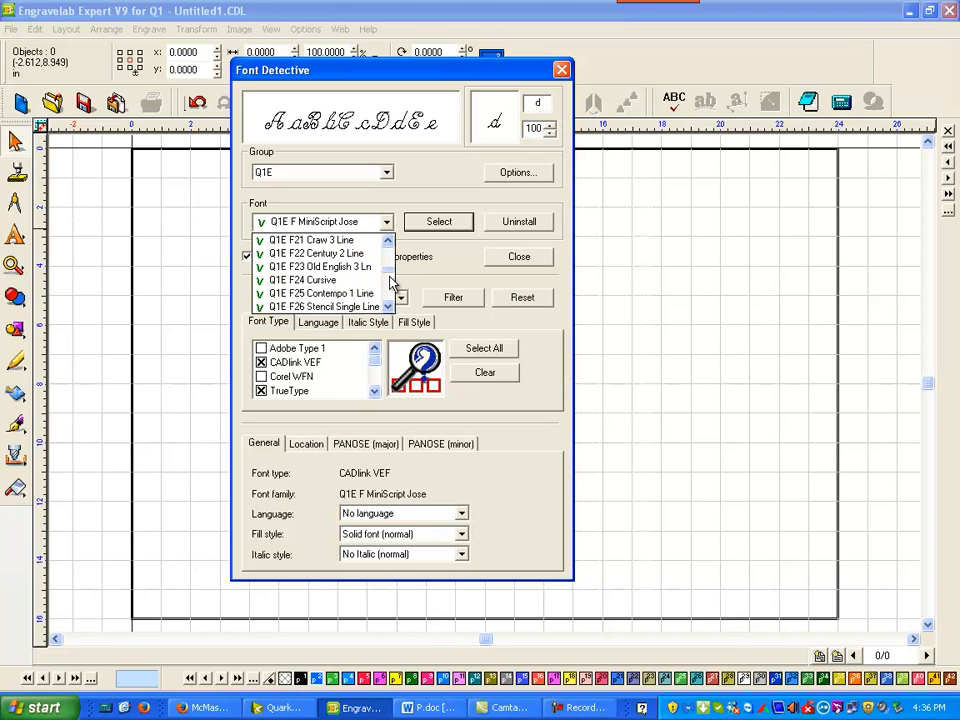
{"action": "scroll", "coordinate": [391, 284], "scroll_direction": "down", "scroll_amount": 4}
{"action": "left_click", "coordinate": [303, 281]}
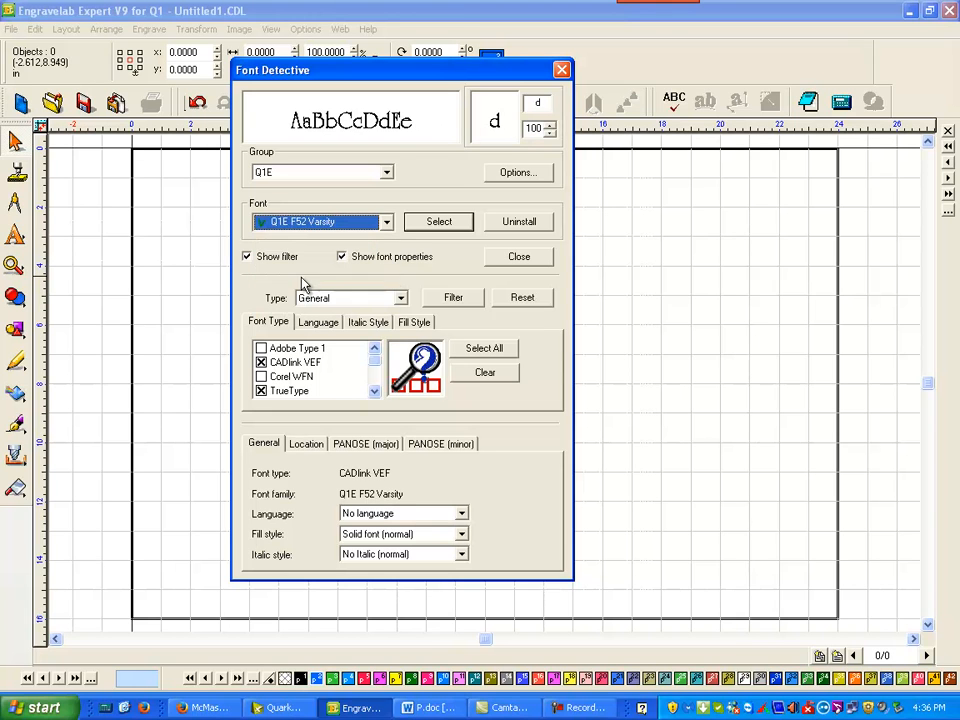
{"action": "left_click", "coordinate": [441, 222]}
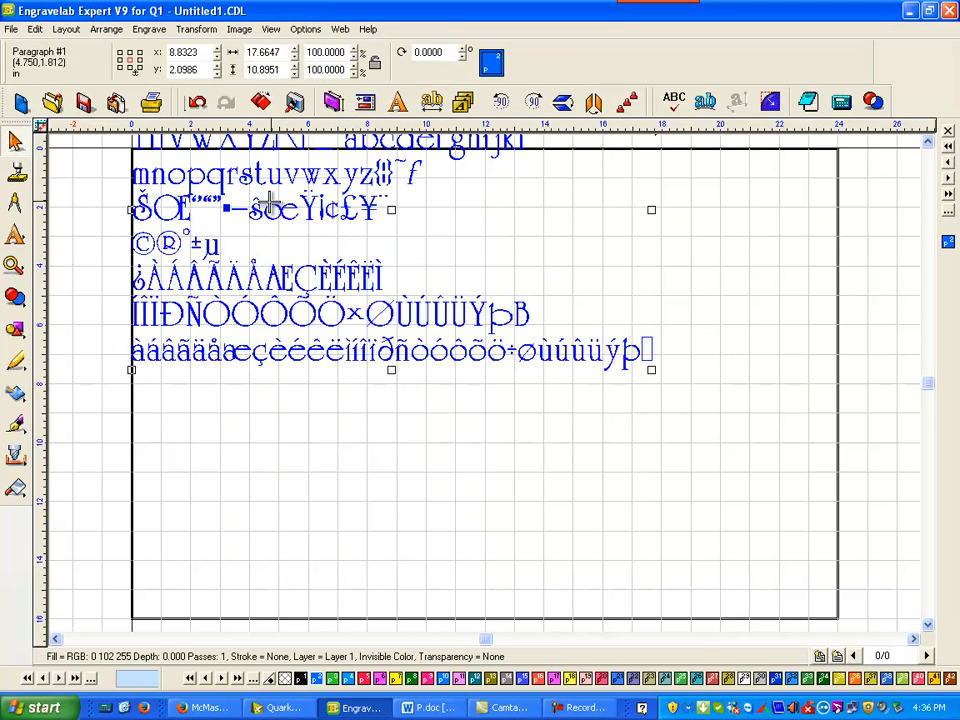
Move the character-set paragraph down so it lies inside the plate, at about X 9.52, Y 8.24 in.
{"action": "scroll", "coordinate": [522, 464], "scroll_direction": "down", "scroll_amount": 3}
{"action": "left_click_drag", "start_coordinate": [478, 380], "coordinate": [484, 449]}
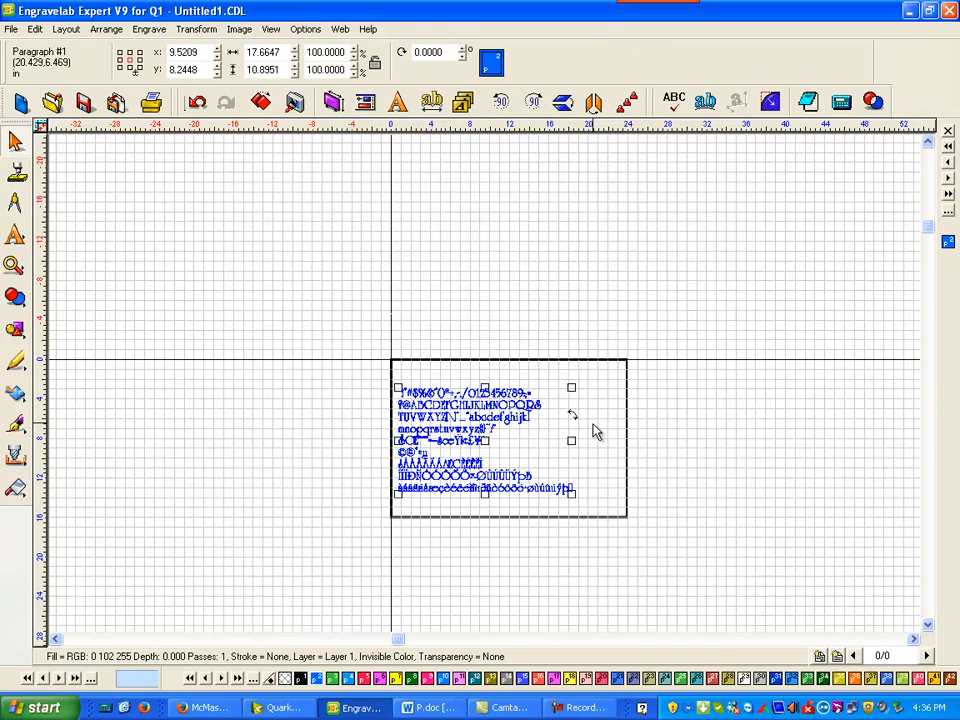
{"action": "key", "text": "F5"}
{"action": "left_click", "coordinate": [591, 373]}
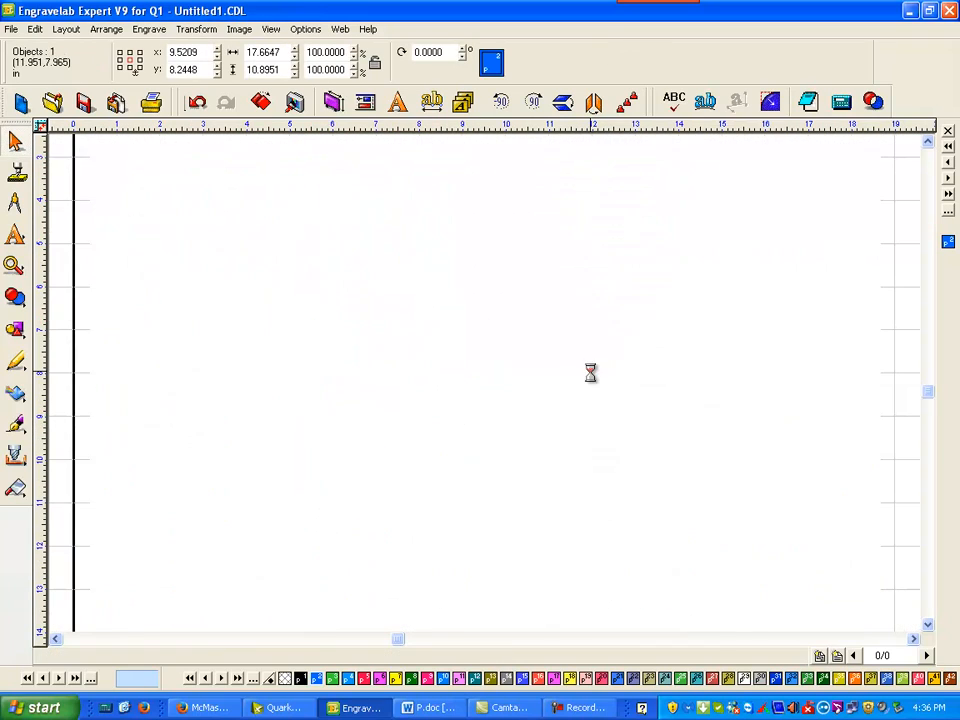
{"action": "left_click", "coordinate": [480, 235]}
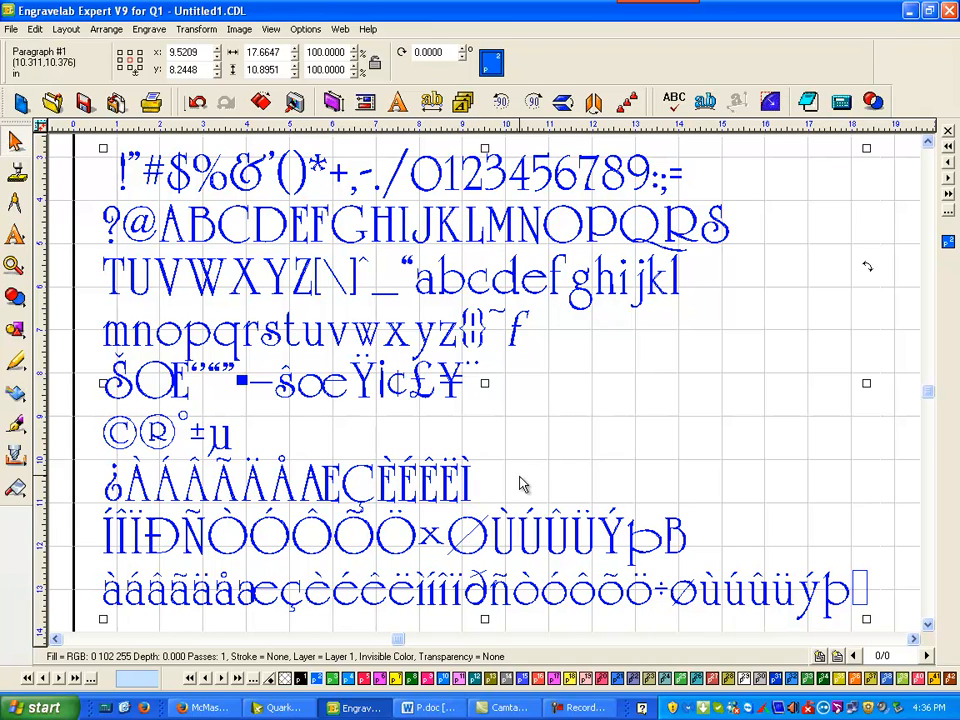
Edit the character-set paragraph, removing every line break so that all characters form one single line.
{"action": "scroll", "coordinate": [530, 450], "scroll_direction": "down", "scroll_amount": 3}
{"action": "scroll", "coordinate": [483, 383], "scroll_direction": "up", "scroll_amount": 2}
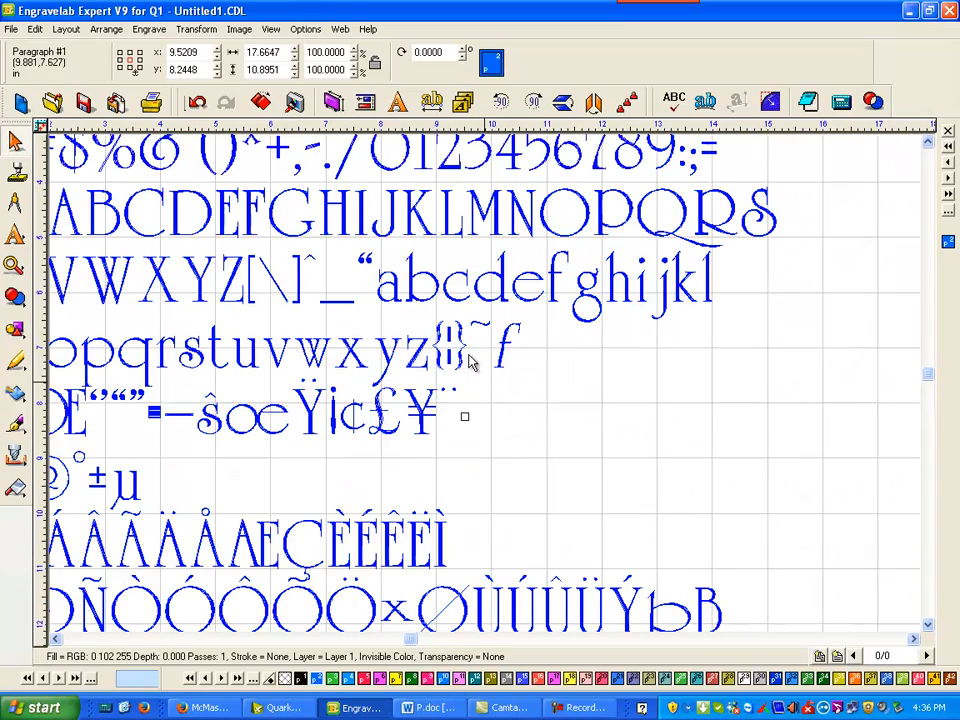
{"action": "scroll", "coordinate": [480, 390], "scroll_direction": "down", "scroll_amount": 1}
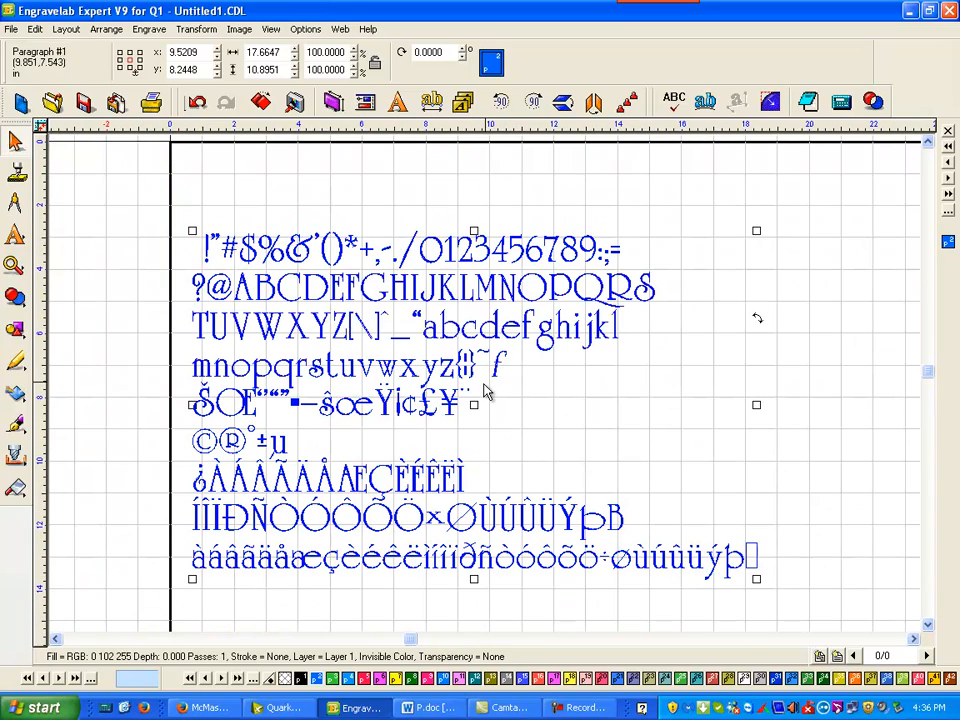
{"action": "double_click", "coordinate": [323, 257]}
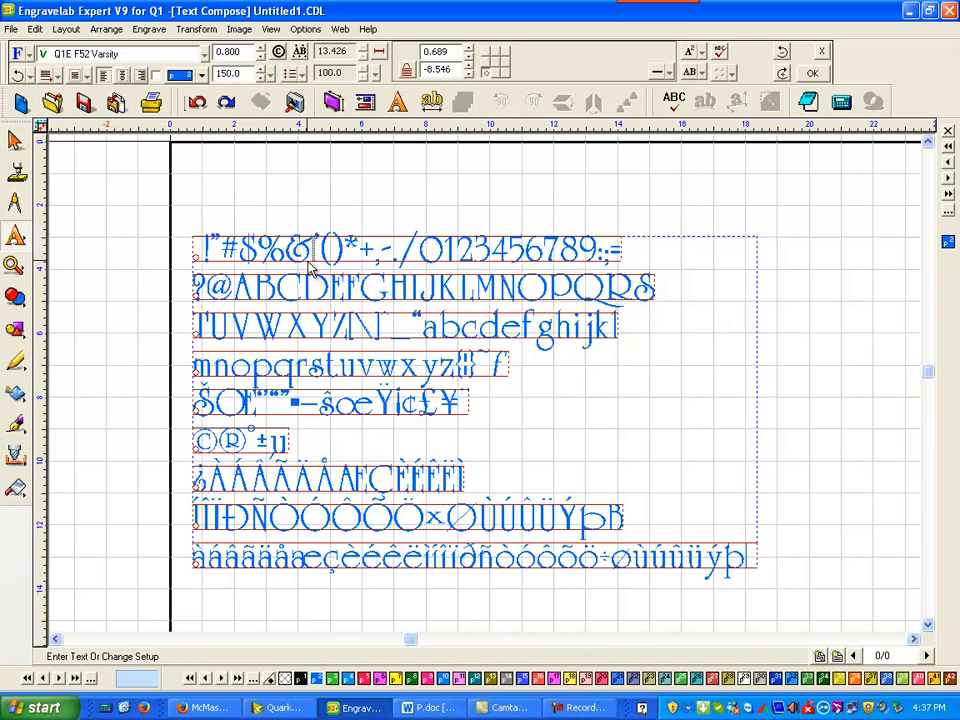
{"action": "key", "text": "Delete"}
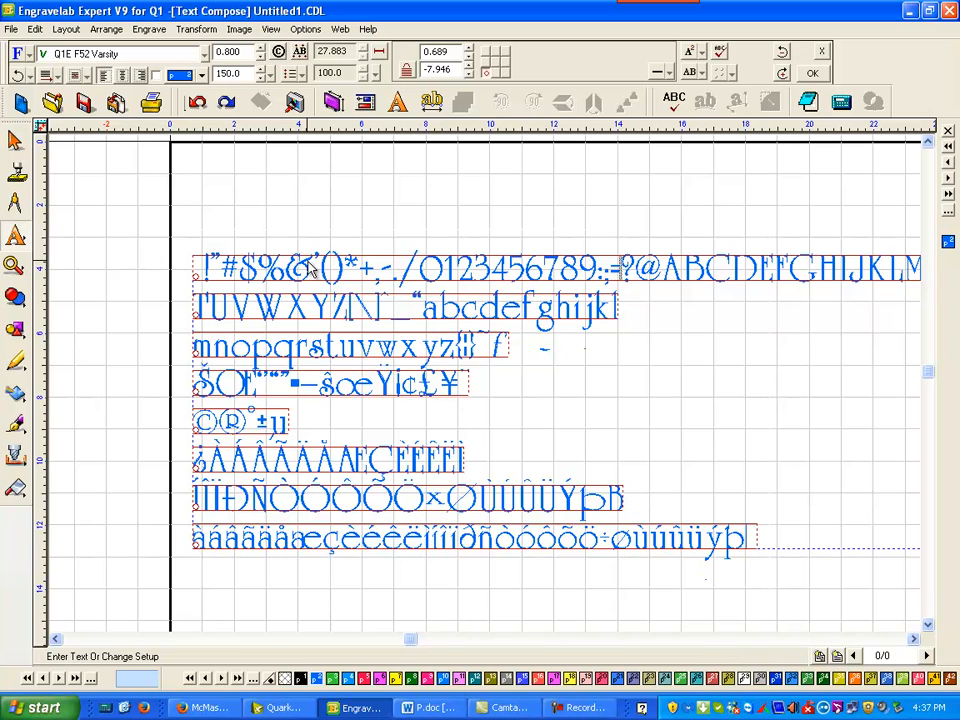
{"action": "scroll", "coordinate": [310, 268], "scroll_direction": "right", "scroll_amount": 2}
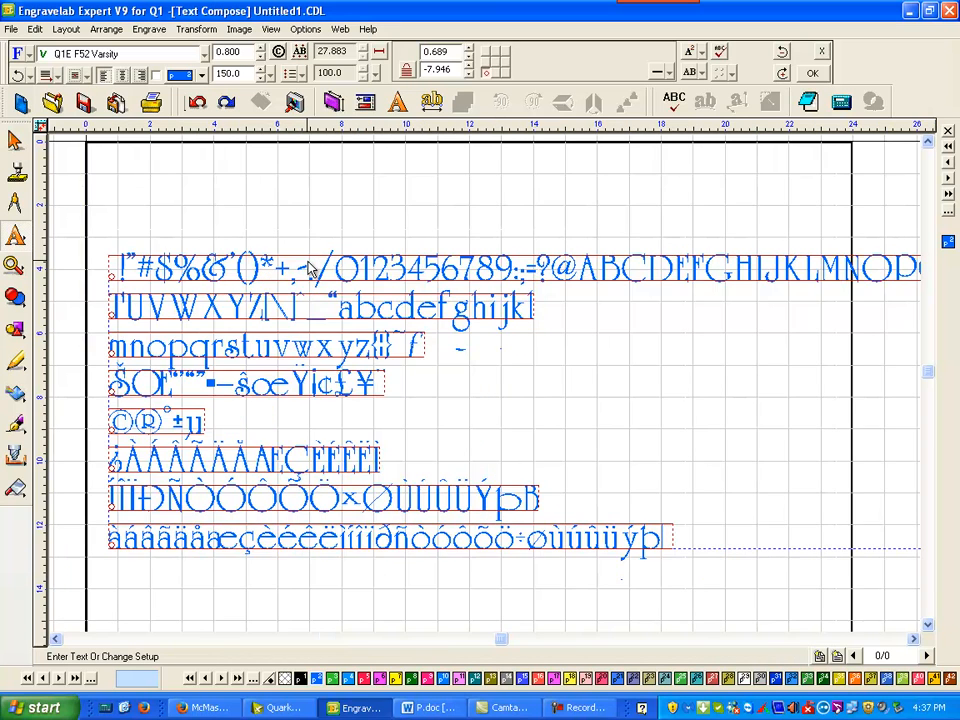
{"action": "key", "text": "Delete"}
{"action": "scroll", "coordinate": [310, 268], "scroll_direction": "right", "scroll_amount": 8}
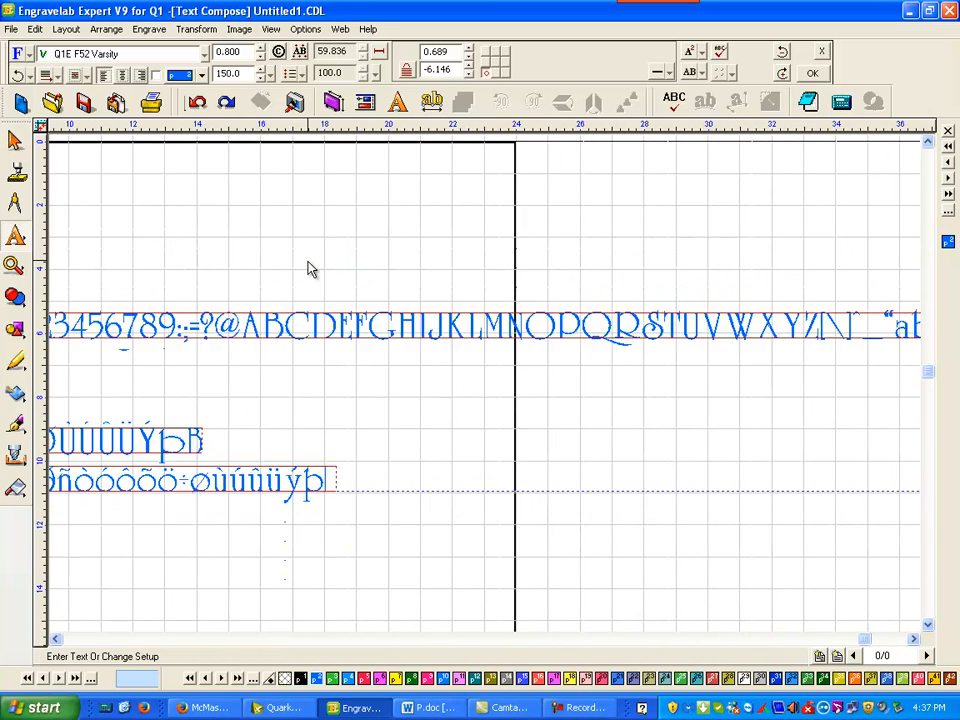
{"action": "key", "text": "End"}
{"action": "key", "text": "Delete"}
{"action": "key", "text": "End"}
{"action": "key", "text": "Delete"}
{"action": "key", "text": "End"}
{"action": "key", "text": "Delete"}
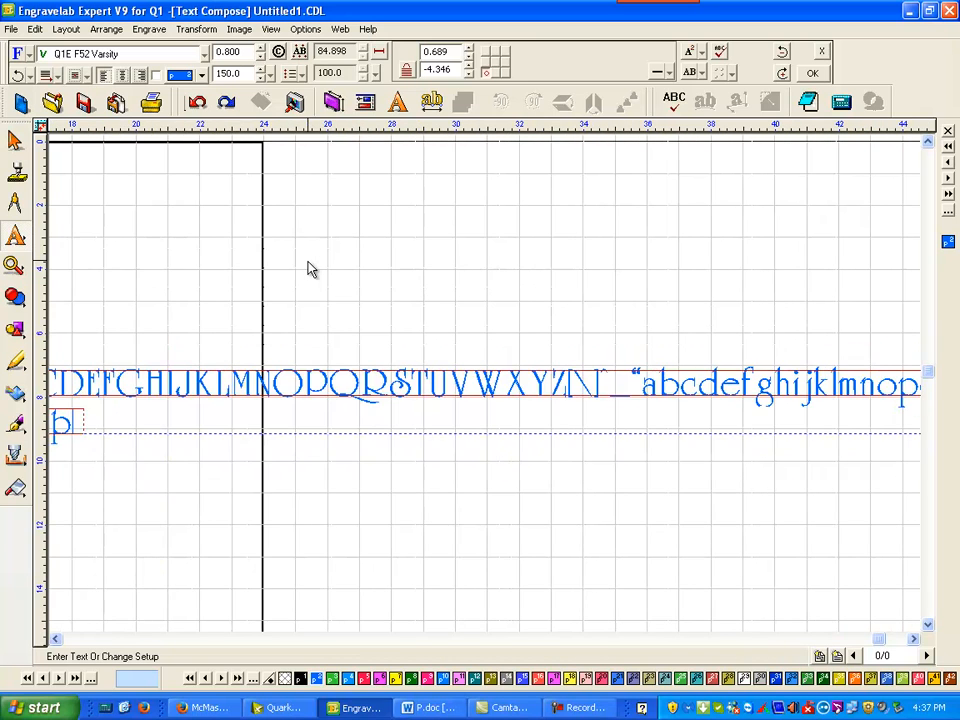
{"action": "key", "text": "End"}
{"action": "key", "text": "Delete"}
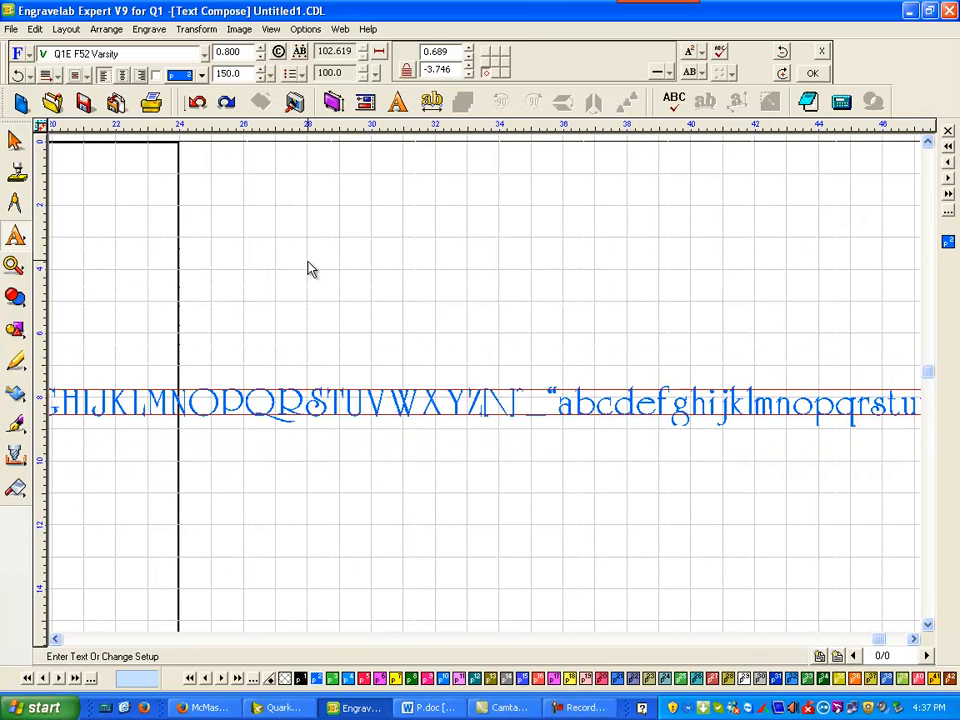
{"action": "key", "text": "F4"}
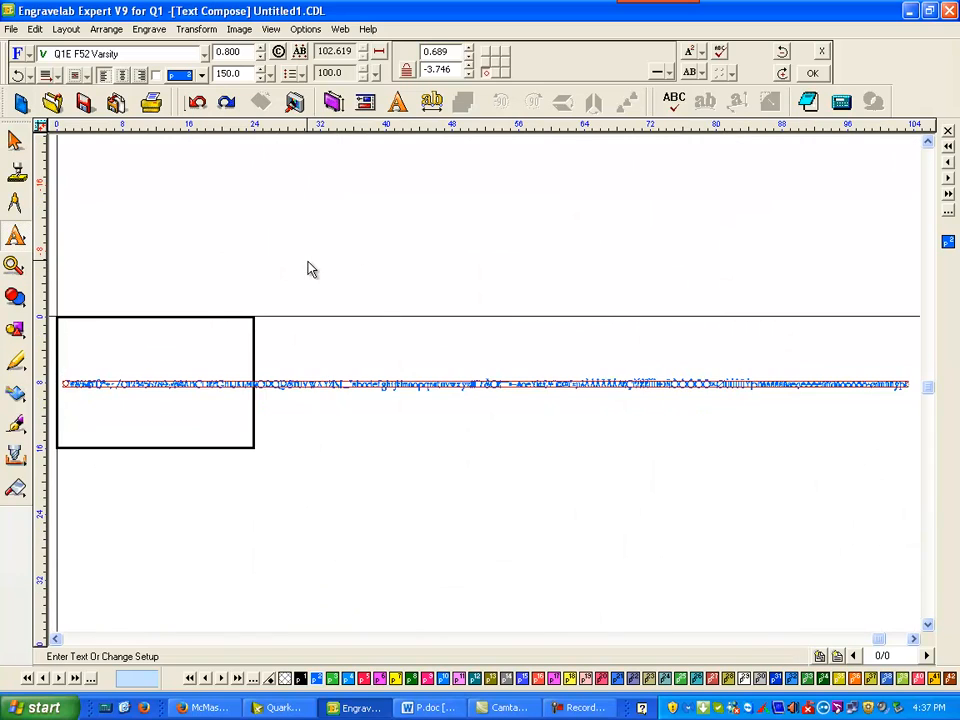
{"action": "left_click", "coordinate": [58, 639]}
{"action": "key", "text": "Escape"}
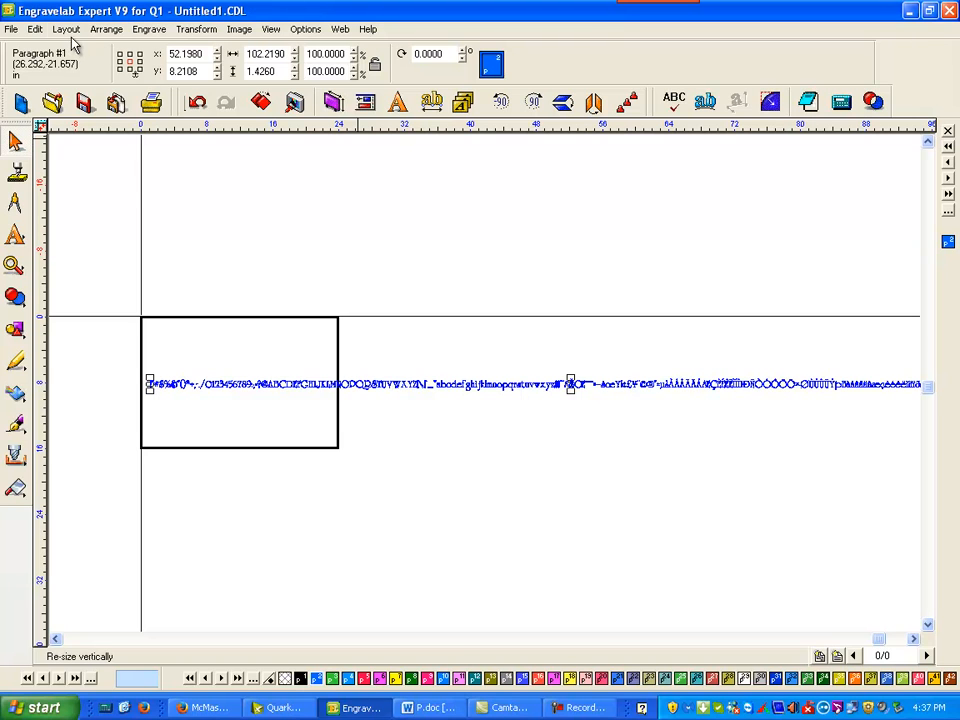
Ungroup the single text line into separate individual characters and clear the selection.
{"action": "left_click", "coordinate": [62, 30]}
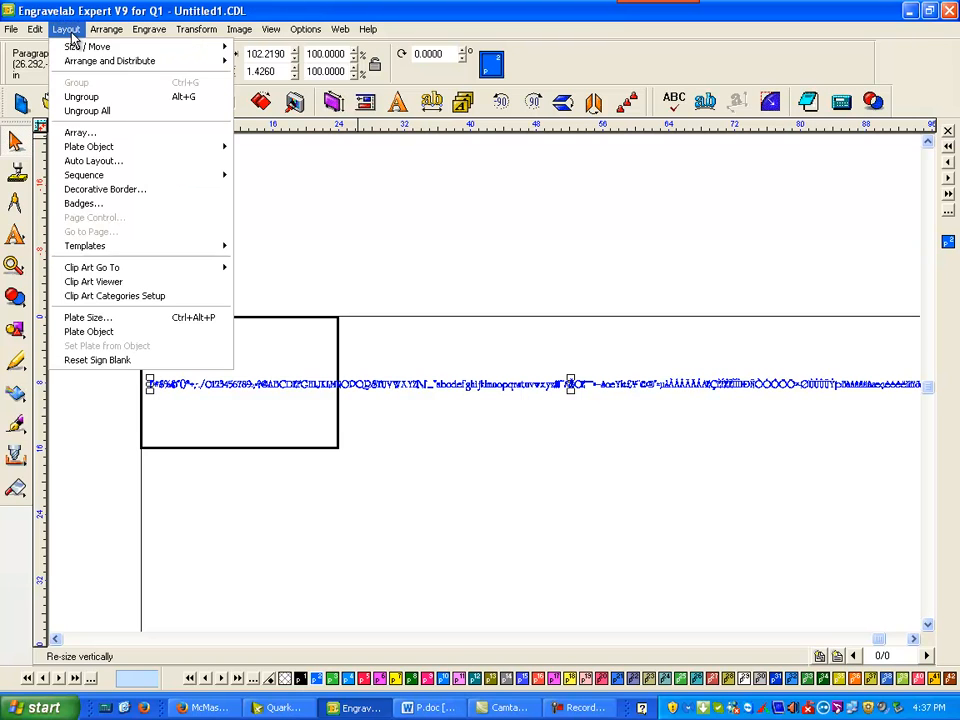
{"action": "left_click", "coordinate": [100, 99]}
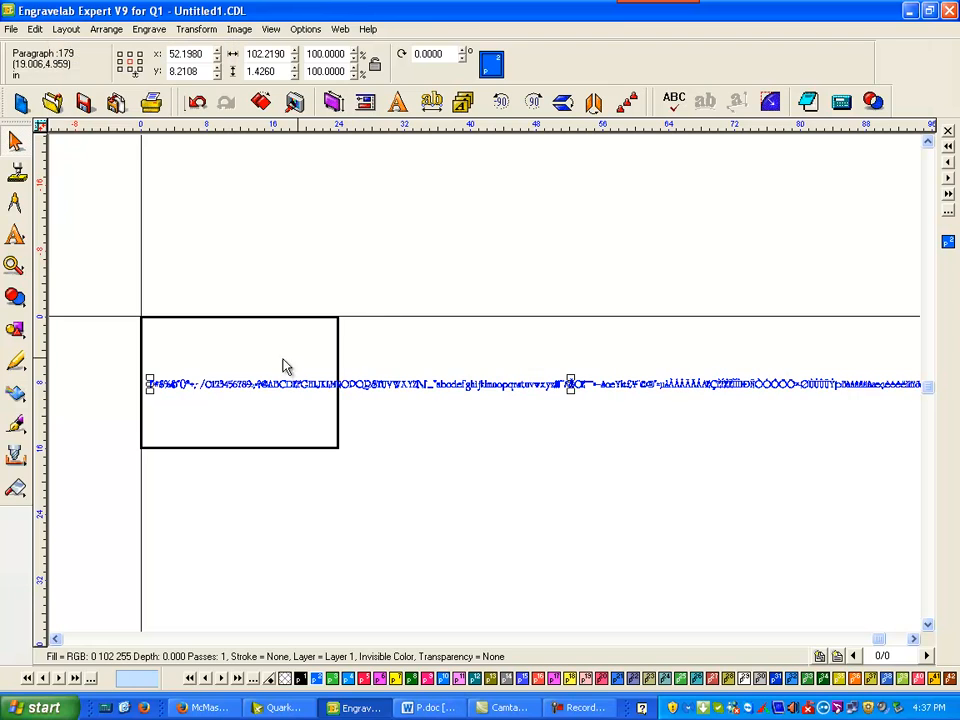
{"action": "left_click", "coordinate": [14, 265]}
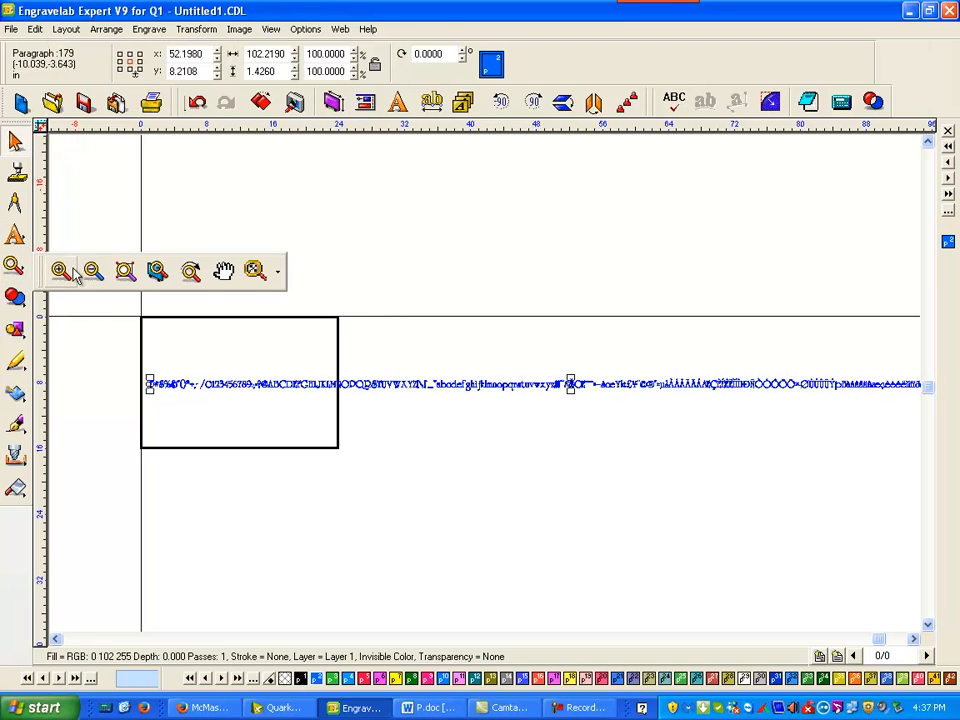
{"action": "left_click", "coordinate": [64, 270]}
{"action": "left_click_drag", "start_coordinate": [166, 354], "coordinate": [254, 422]}
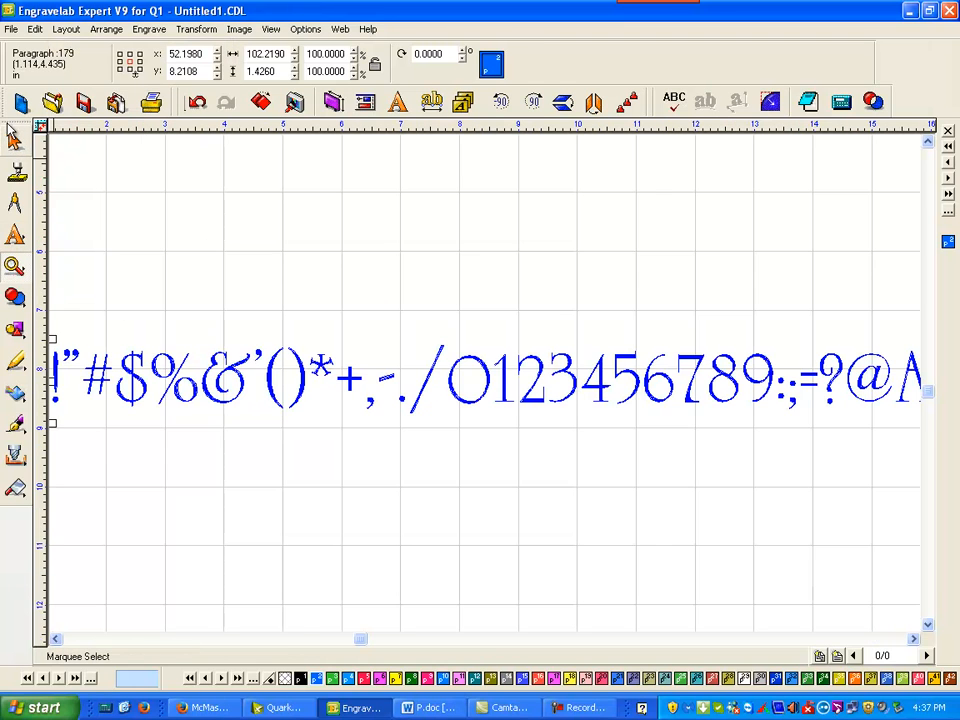
{"action": "key", "text": "Escape"}
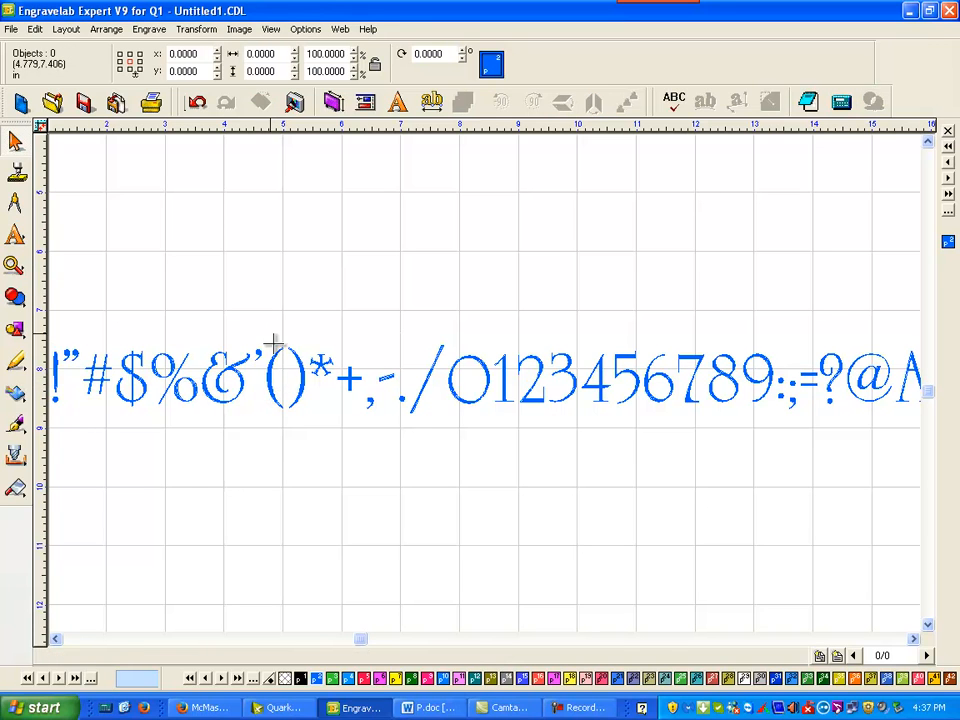
Move the opening parenthesis above the character row and open it in text editing to check that it is separate text.
{"action": "left_click", "coordinate": [266, 383]}
{"action": "left_click_drag", "start_coordinate": [270, 380], "coordinate": [314, 202]}
{"action": "double_click", "coordinate": [316, 196]}
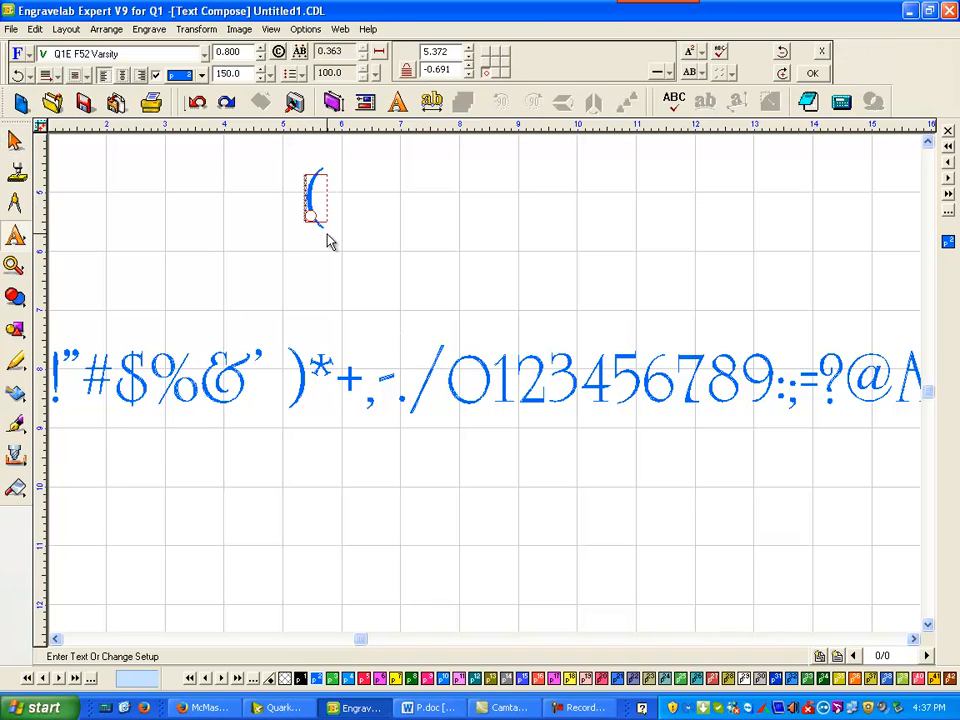
{"action": "key", "text": "Escape"}
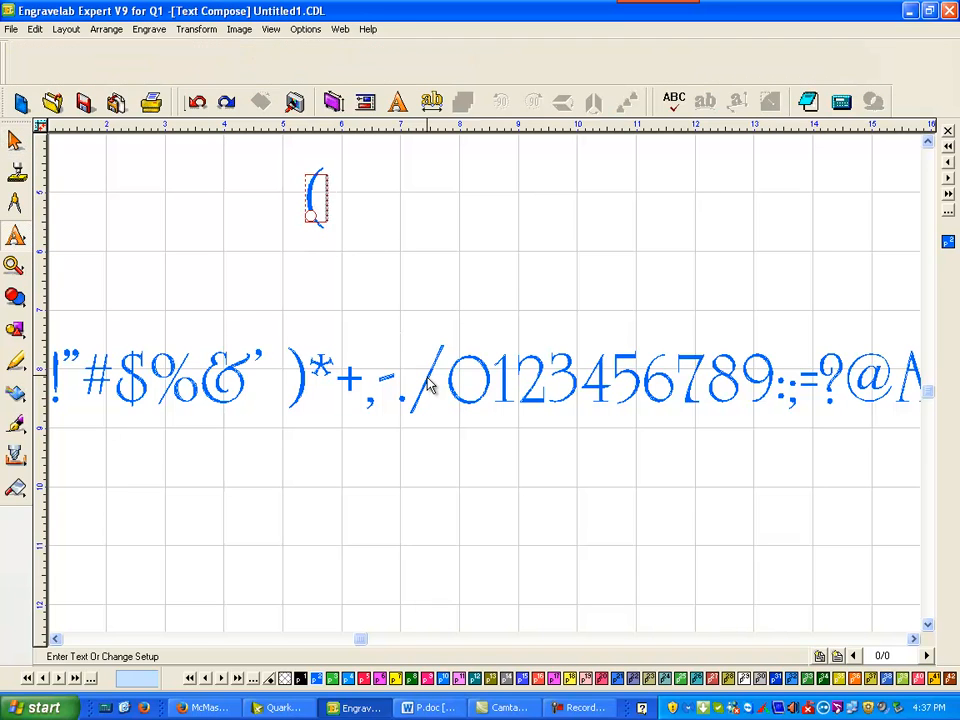
Move the slash above the character row to about X 8.25, Y 6.01 in and check it in text editing.
{"action": "left_click", "coordinate": [424, 380]}
{"action": "left_click_drag", "start_coordinate": [431, 368], "coordinate": [482, 246]}
{"action": "double_click", "coordinate": [480, 246]}
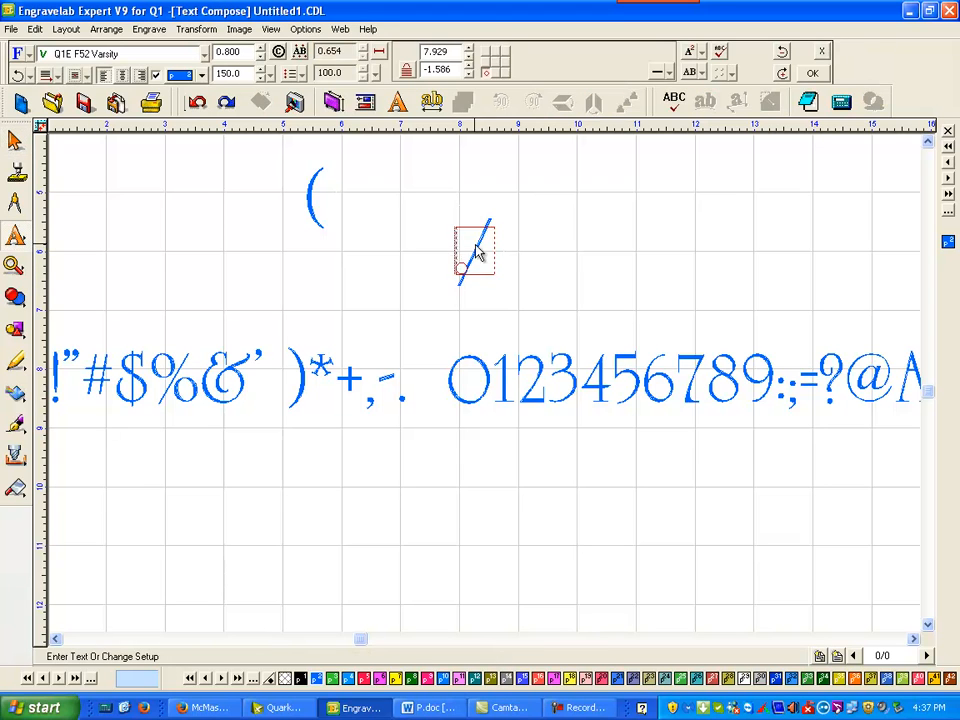
{"action": "key", "text": "Escape"}
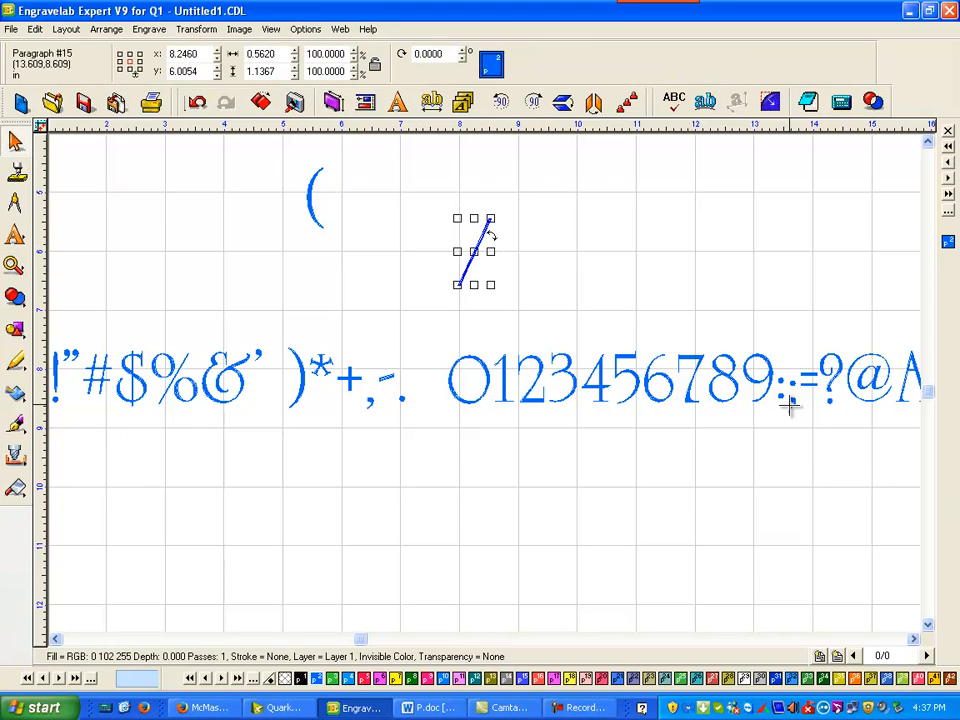
Move the colon after the digit 9 above the character row and check it in text editing.
{"action": "left_click", "coordinate": [783, 391]}
{"action": "left_click_drag", "start_coordinate": [783, 391], "coordinate": [719, 213]}
{"action": "left_click", "coordinate": [731, 216]}
{"action": "double_click", "coordinate": [719, 213]}
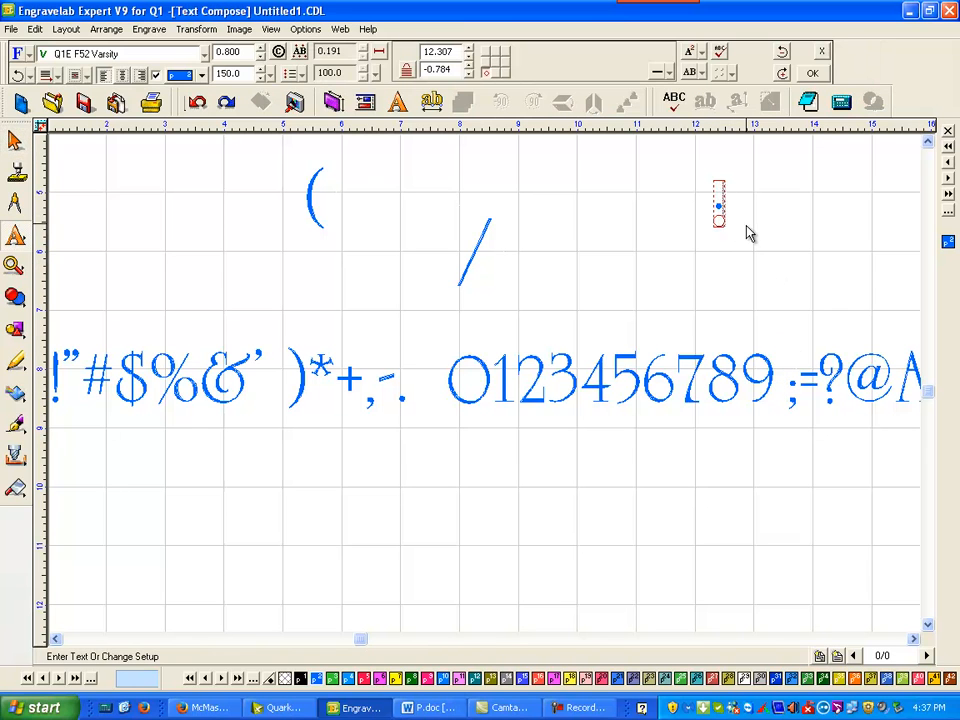
{"action": "left_click", "coordinate": [812, 73]}
{"action": "left_click", "coordinate": [790, 407]}
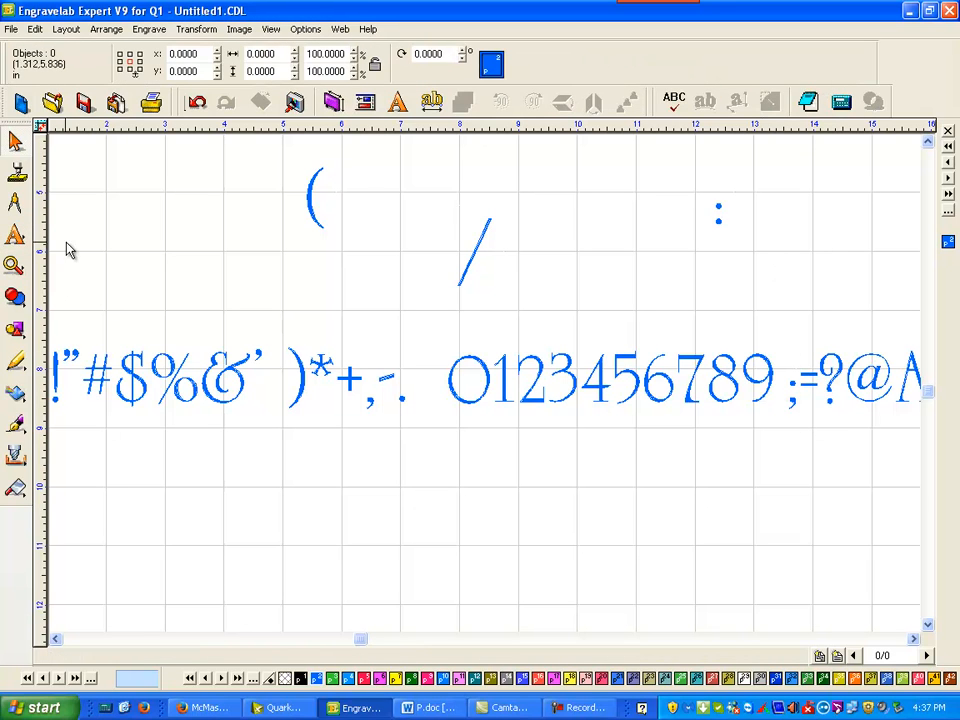
{"action": "key", "text": "shift+F4"}
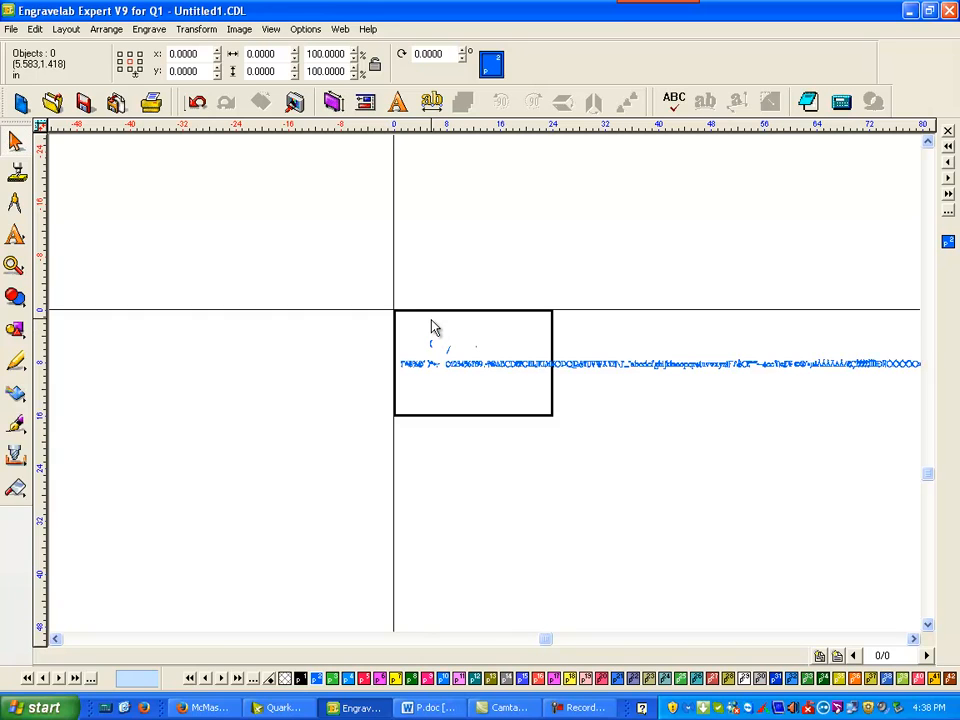
Delete all the Varsity characters from the drawing and open Font Detective.
{"action": "key", "text": "Tab"}
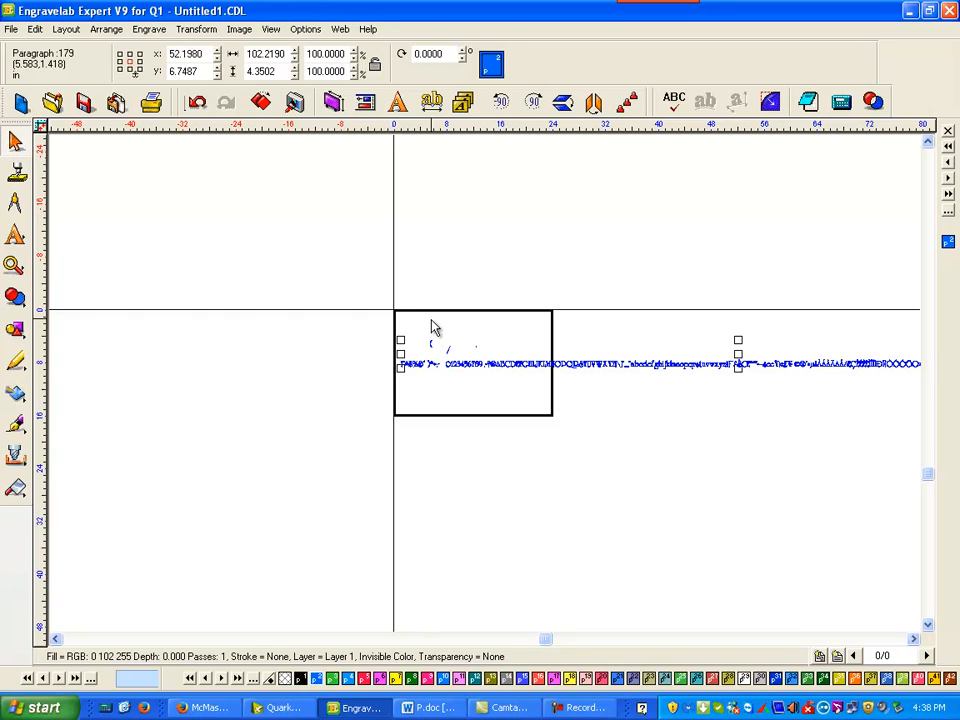
{"action": "key", "text": "Delete"}
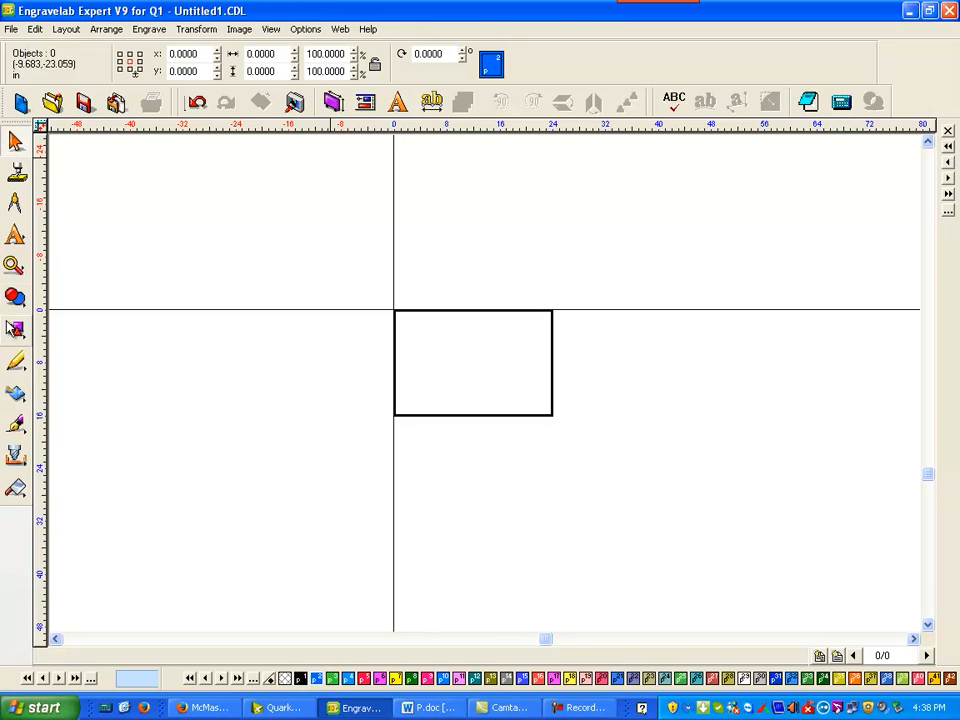
{"action": "mouse_move", "coordinate": [18, 236]}
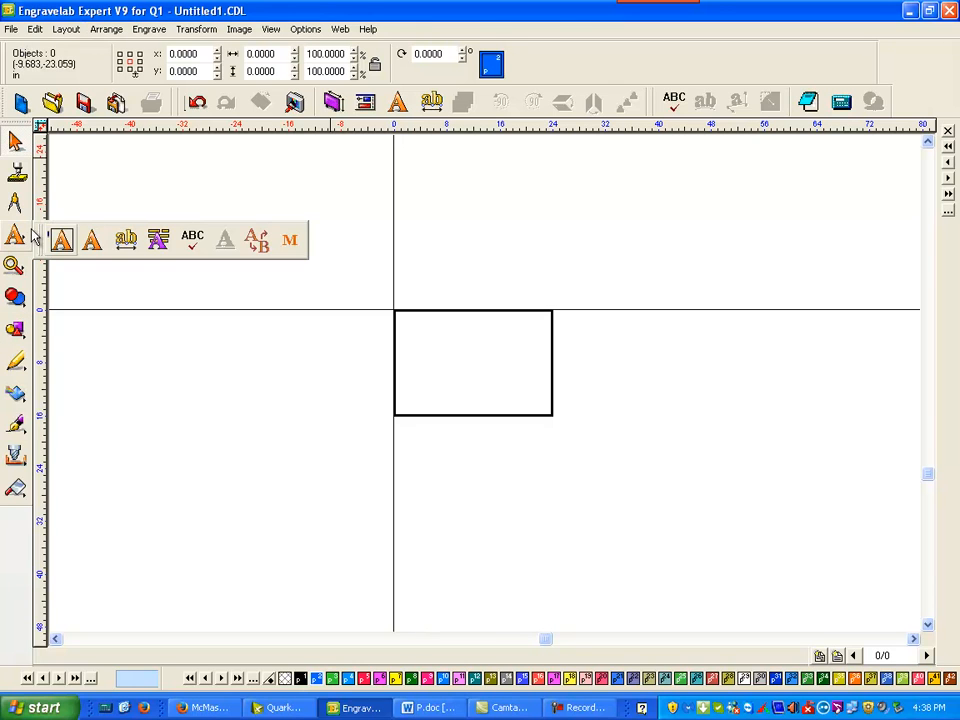
{"action": "left_click", "coordinate": [93, 248]}
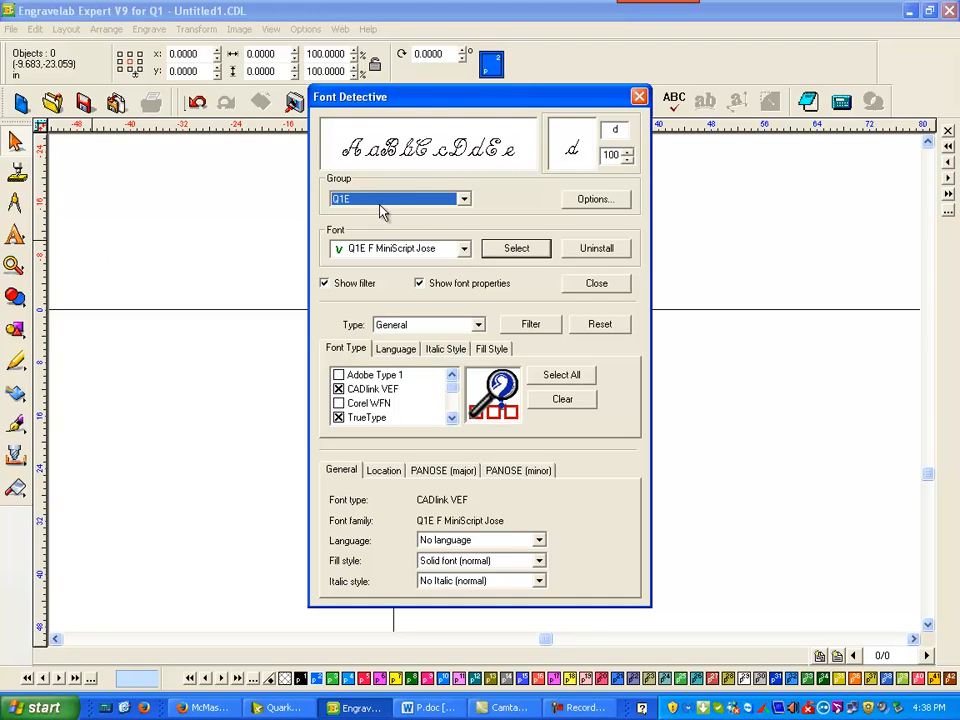
Choose the font Q1E S2 Ornamentals from the Q1E group and place its full character set in the drawing.
{"action": "left_click", "coordinate": [464, 248]}
{"action": "left_click_drag", "start_coordinate": [470, 283], "coordinate": [468, 333]}
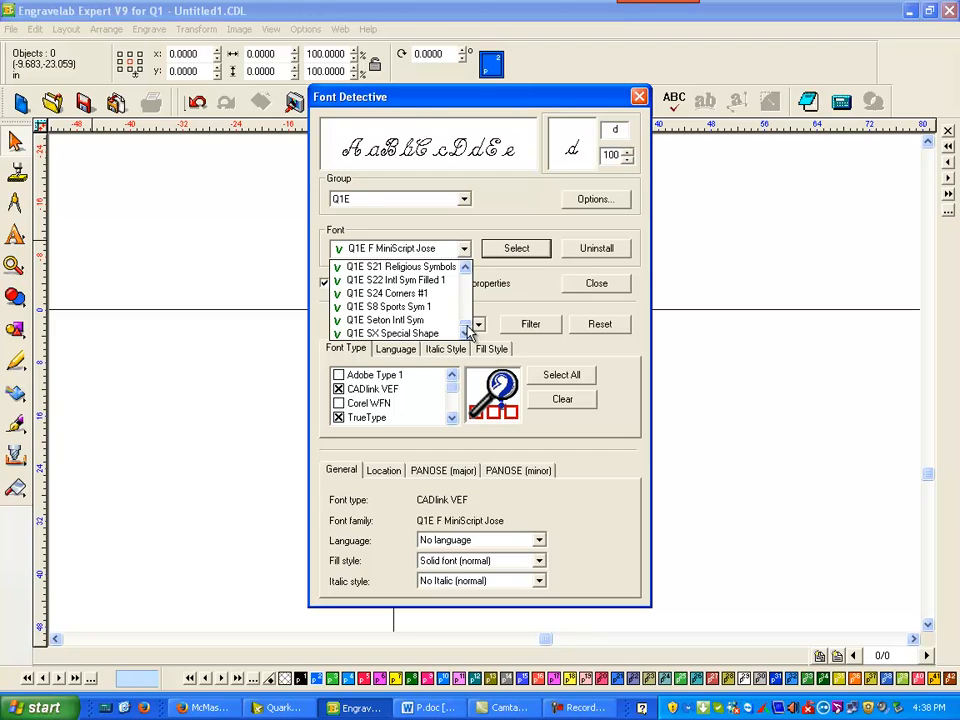
{"action": "left_click", "coordinate": [465, 268]}
{"action": "left_click", "coordinate": [465, 268]}
{"action": "left_click", "coordinate": [465, 268]}
{"action": "left_click", "coordinate": [465, 268]}
{"action": "left_click", "coordinate": [395, 293]}
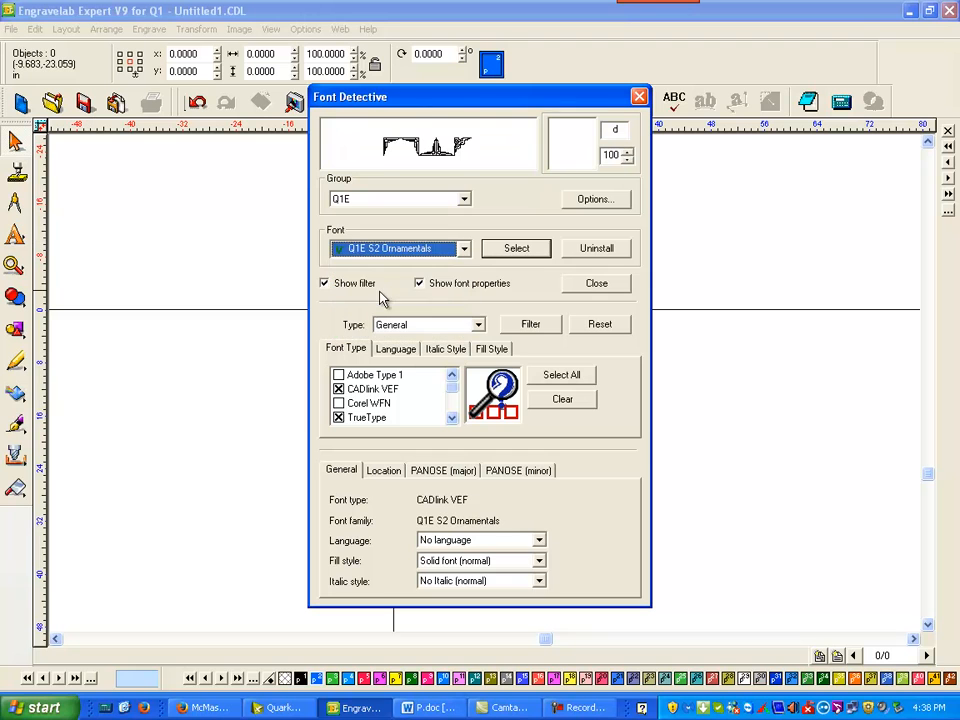
{"action": "left_click", "coordinate": [517, 250]}
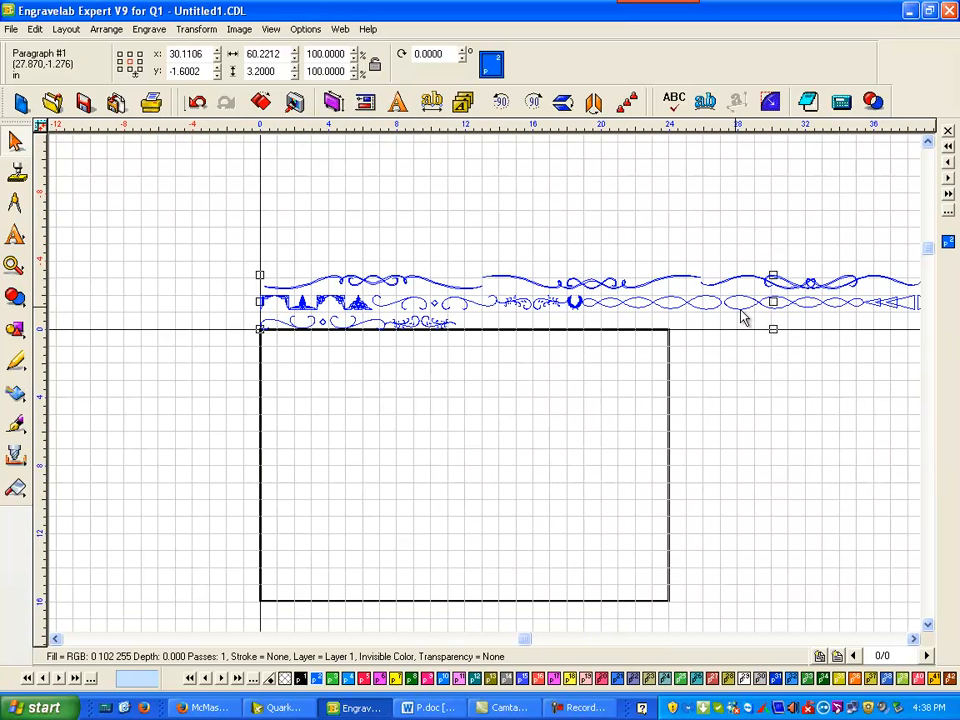
Move the ornament text to about X 17.64, Y 3.57 in and join its three lines into a single line.
{"action": "left_click_drag", "start_coordinate": [773, 301], "coordinate": [585, 407]}
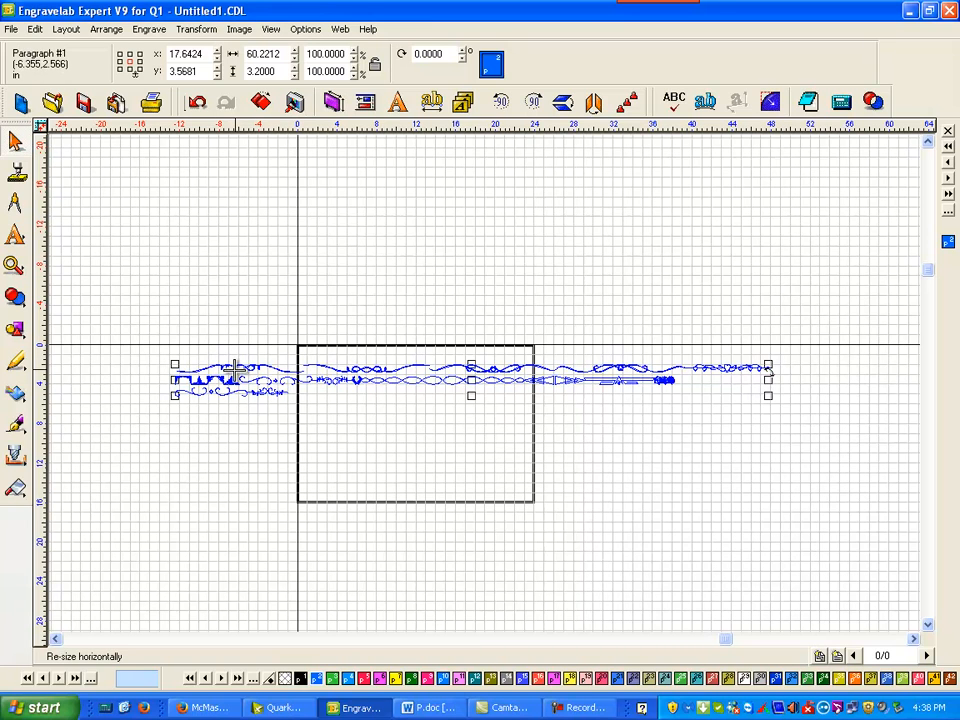
{"action": "double_click", "coordinate": [231, 368]}
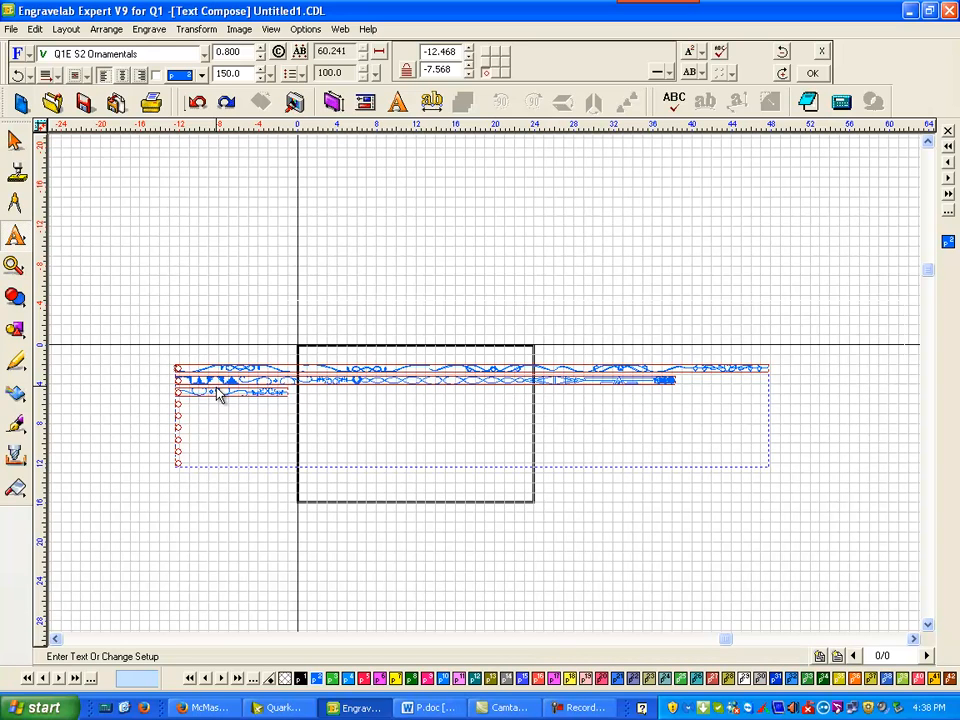
{"action": "key", "text": "BackSpace"}
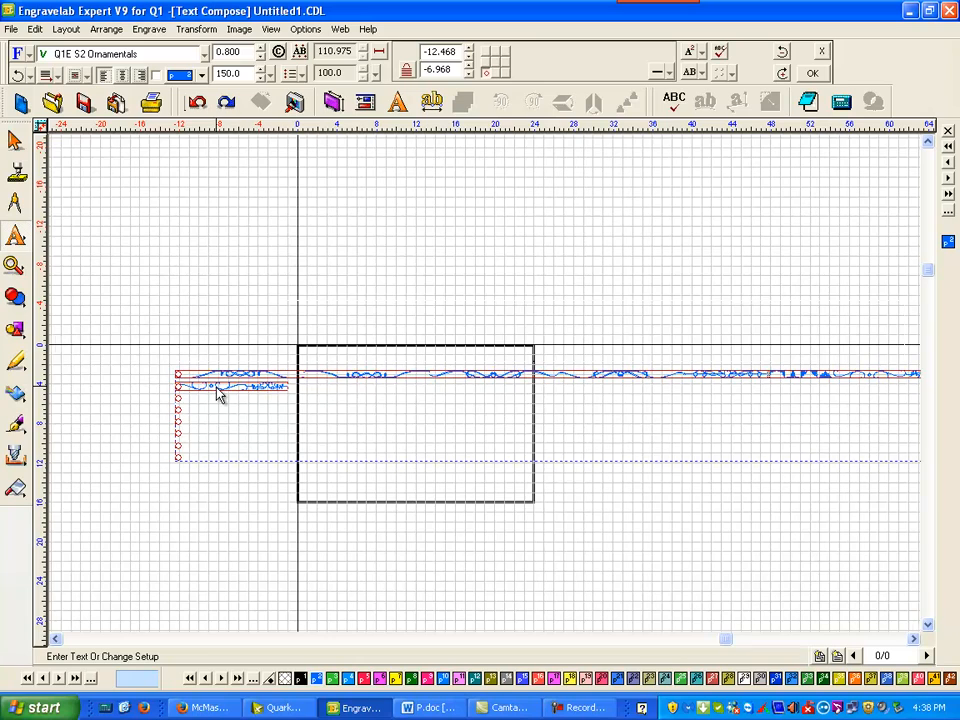
{"action": "key", "text": "BackSpace"}
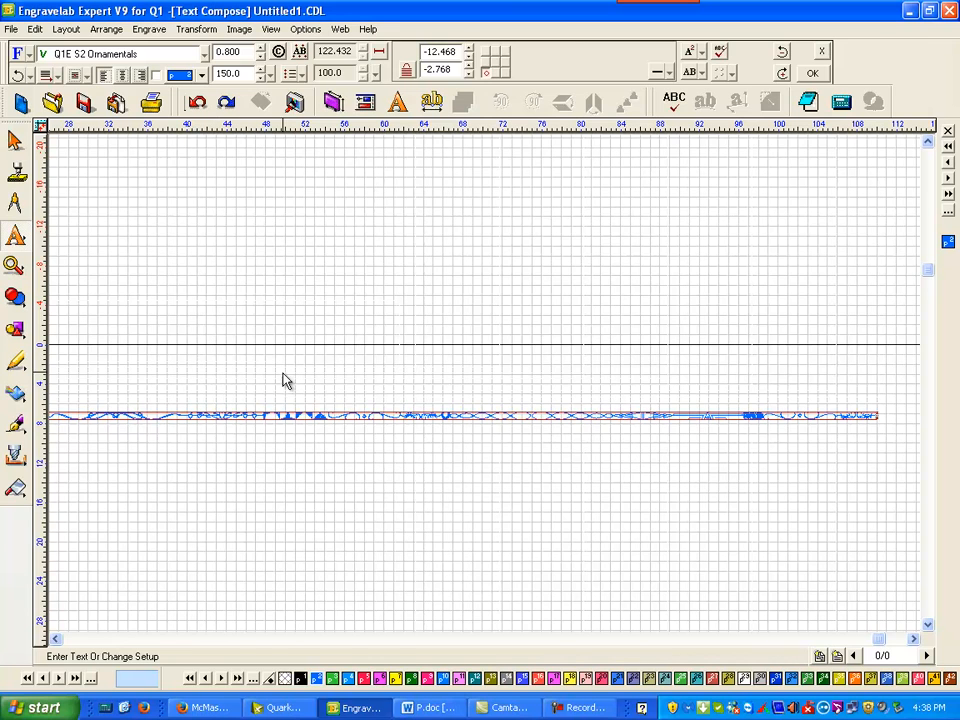
{"action": "key", "text": "Escape"}
{"action": "key", "text": "F4"}
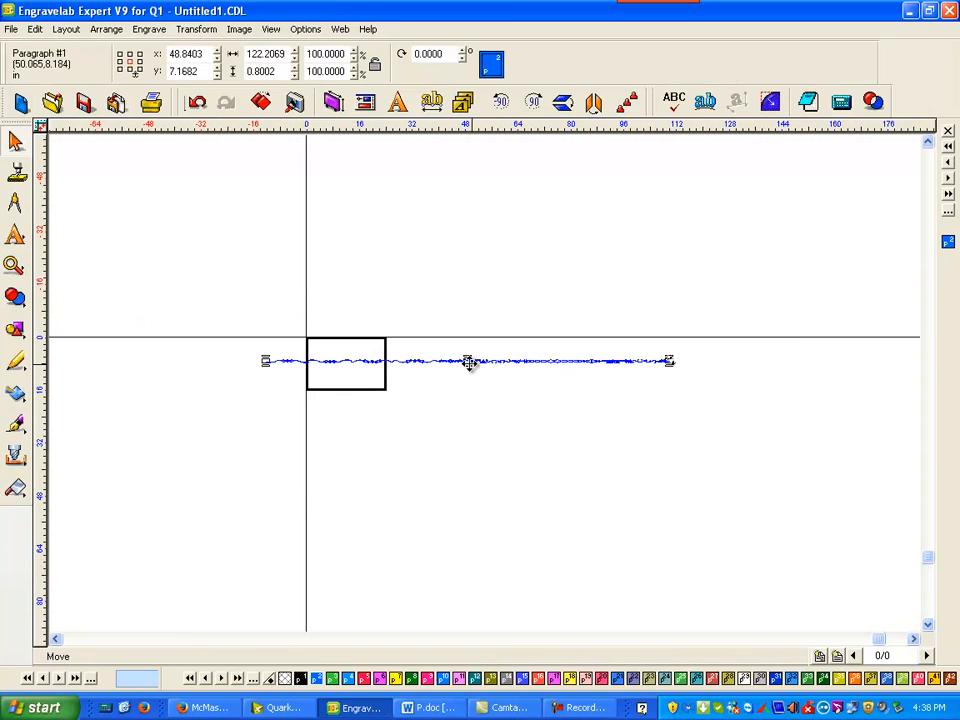
Ungroup the ornament line into separate individual ornaments and clear the selection.
{"action": "left_click", "coordinate": [66, 29]}
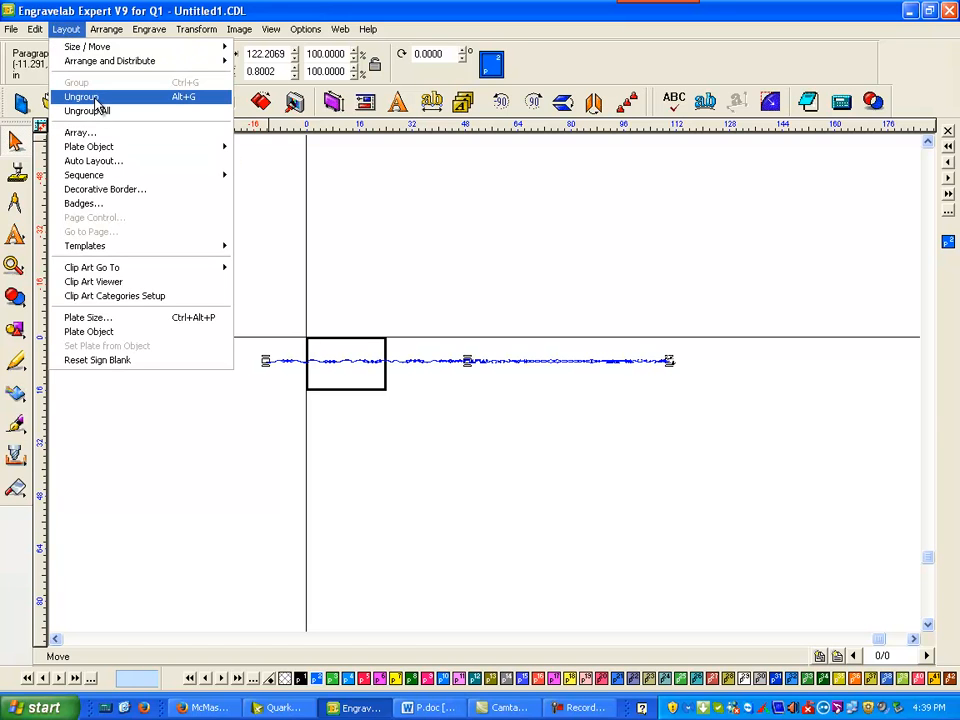
{"action": "left_click", "coordinate": [471, 274]}
{"action": "left_click", "coordinate": [471, 268]}
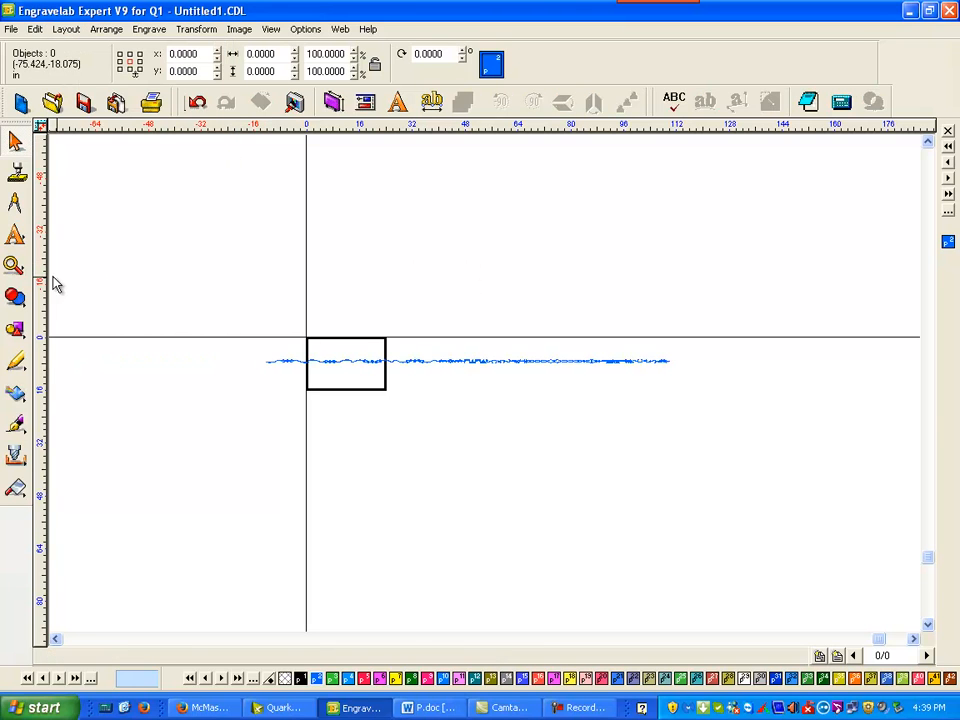
Move the four stepped corner ornaments after the hearts together below the ornament row, to about Y 9.32 in.
{"action": "left_click", "coordinate": [14, 266]}
{"action": "left_click", "coordinate": [86, 276]}
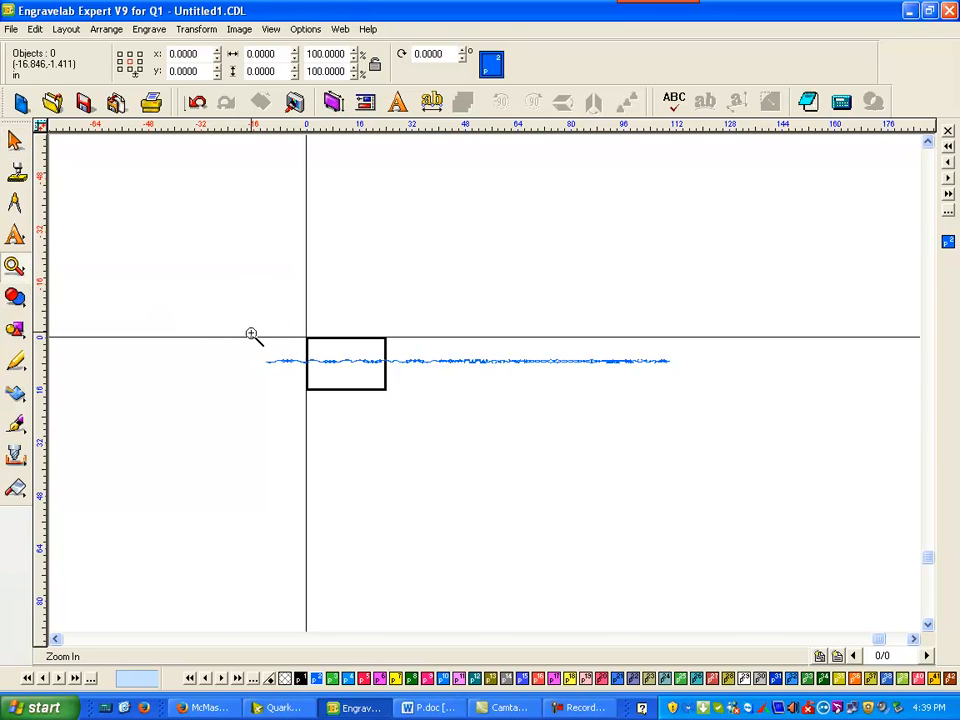
{"action": "left_click_drag", "start_coordinate": [251, 333], "coordinate": [407, 401]}
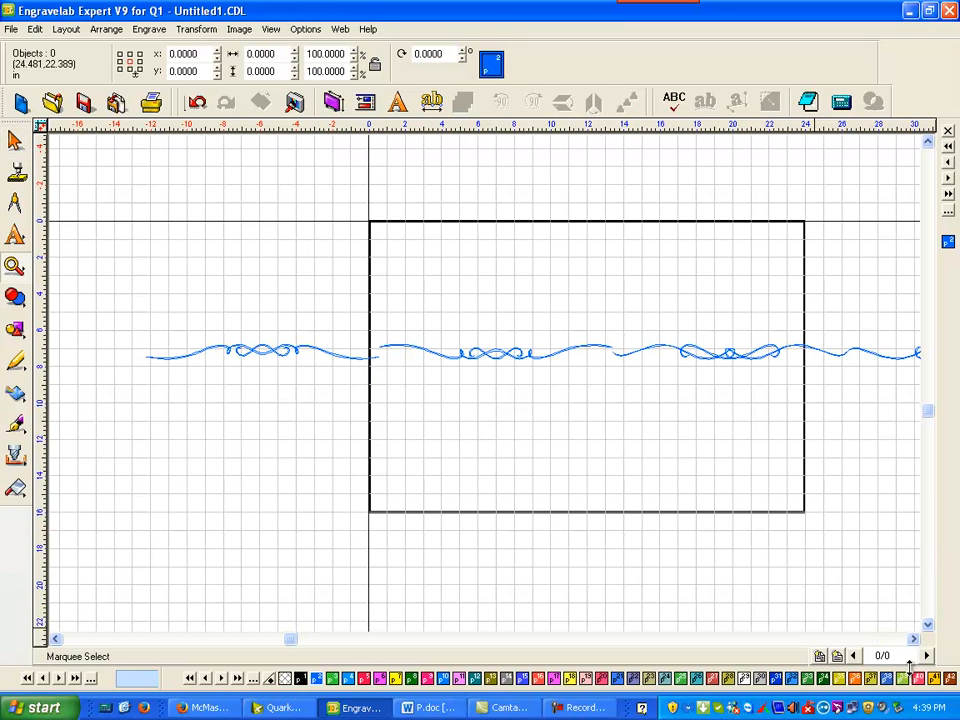
{"action": "left_click", "coordinate": [881, 639]}
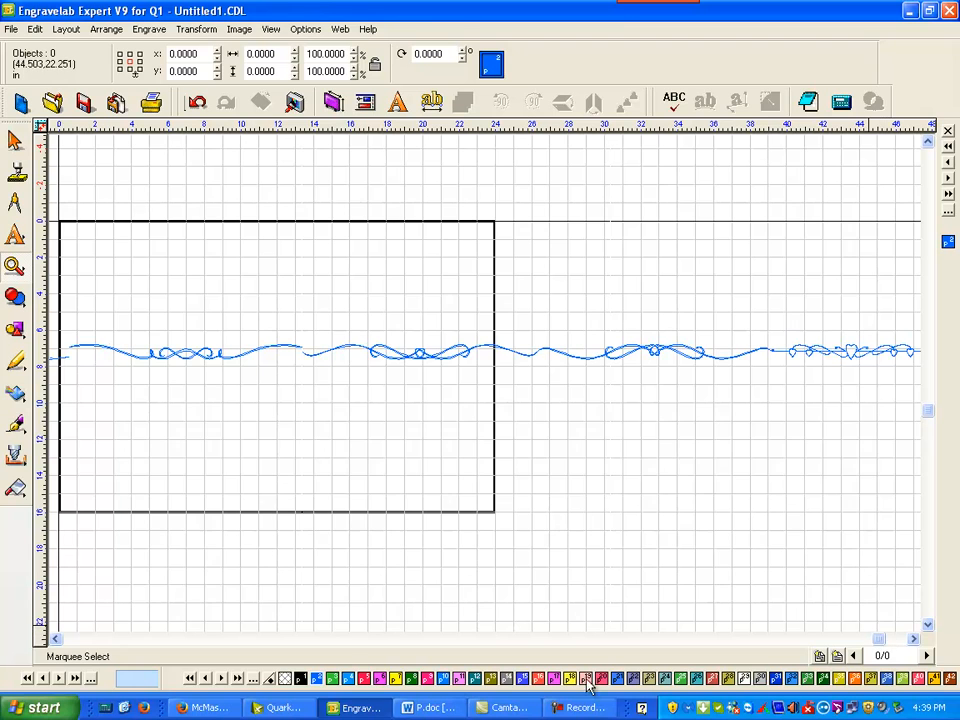
{"action": "left_click", "coordinate": [54, 641]}
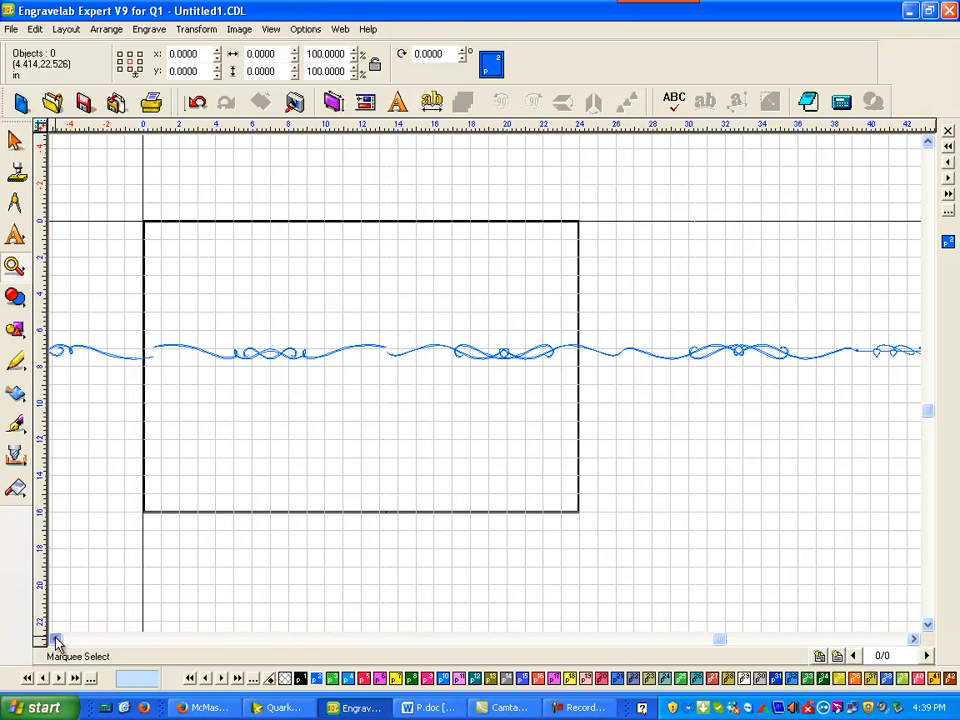
{"action": "left_click", "coordinate": [54, 641]}
{"action": "left_click", "coordinate": [900, 639]}
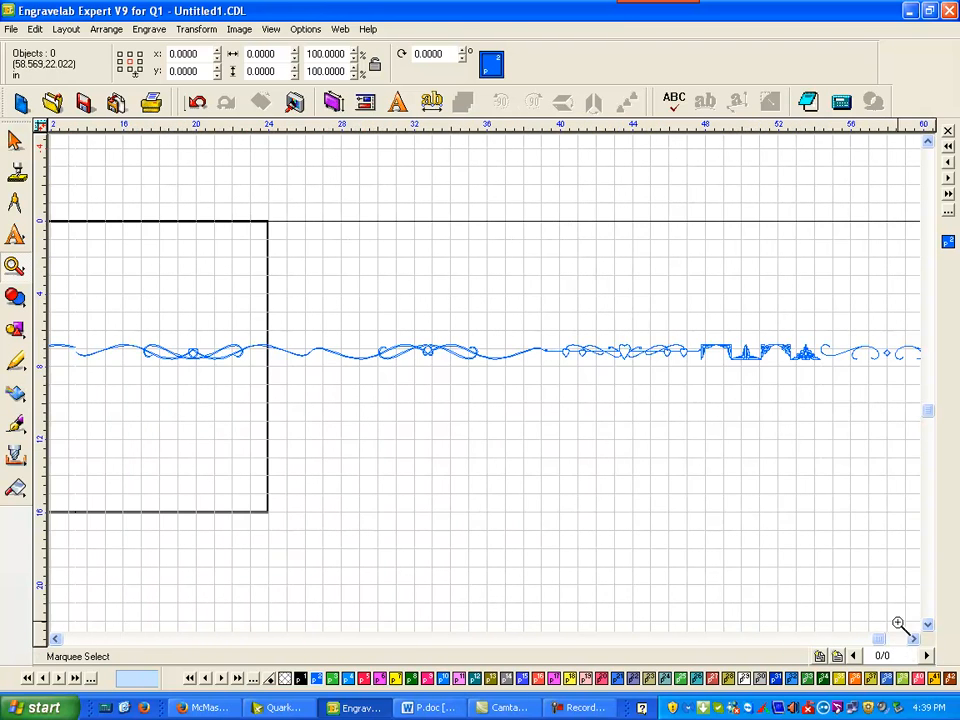
{"action": "left_click_drag", "start_coordinate": [673, 305], "coordinate": [867, 420]}
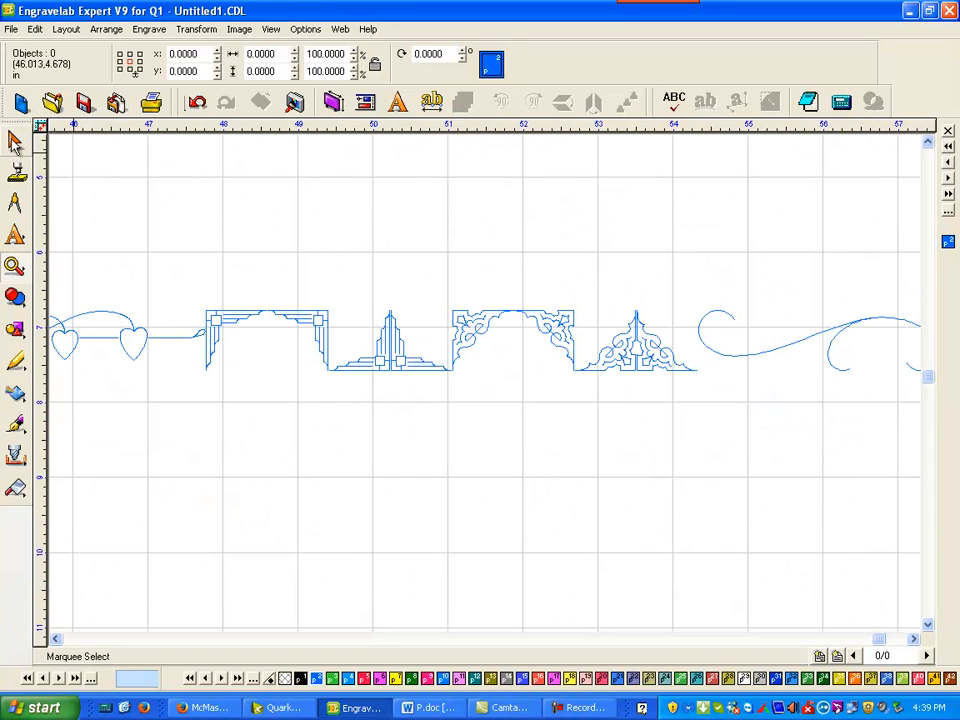
{"action": "left_click", "coordinate": [195, 268]}
{"action": "left_click_drag", "start_coordinate": [497, 477], "coordinate": [456, 470]}
{"action": "left_click_drag", "start_coordinate": [326, 334], "coordinate": [303, 509]}
Separate the upper-right stepped corner from the group by moving it to about X 54.8, Y 9 in.
{"action": "left_click", "coordinate": [311, 431]}
{"action": "left_click", "coordinate": [292, 472]}
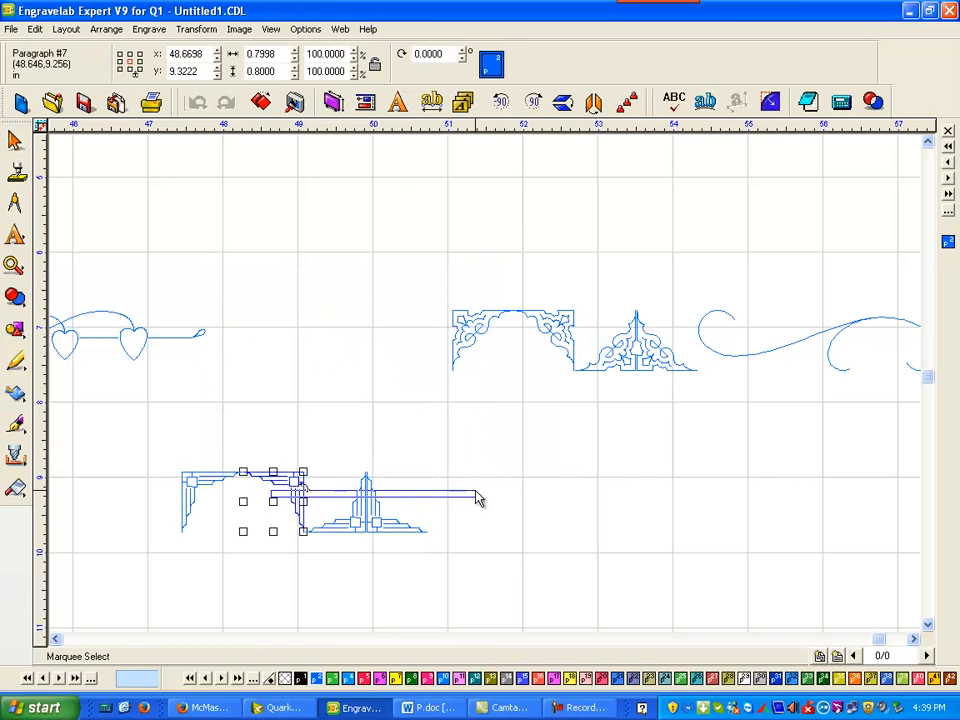
{"action": "left_click", "coordinate": [248, 547]}
{"action": "left_click_drag", "start_coordinate": [290, 472], "coordinate": [762, 466]}
Pull the two lower stepped corners apart and place the lower-right one at about X 54.82, Y 10.51 in.
{"action": "left_click", "coordinate": [334, 499]}
{"action": "left_click_drag", "start_coordinate": [334, 499], "coordinate": [218, 624]}
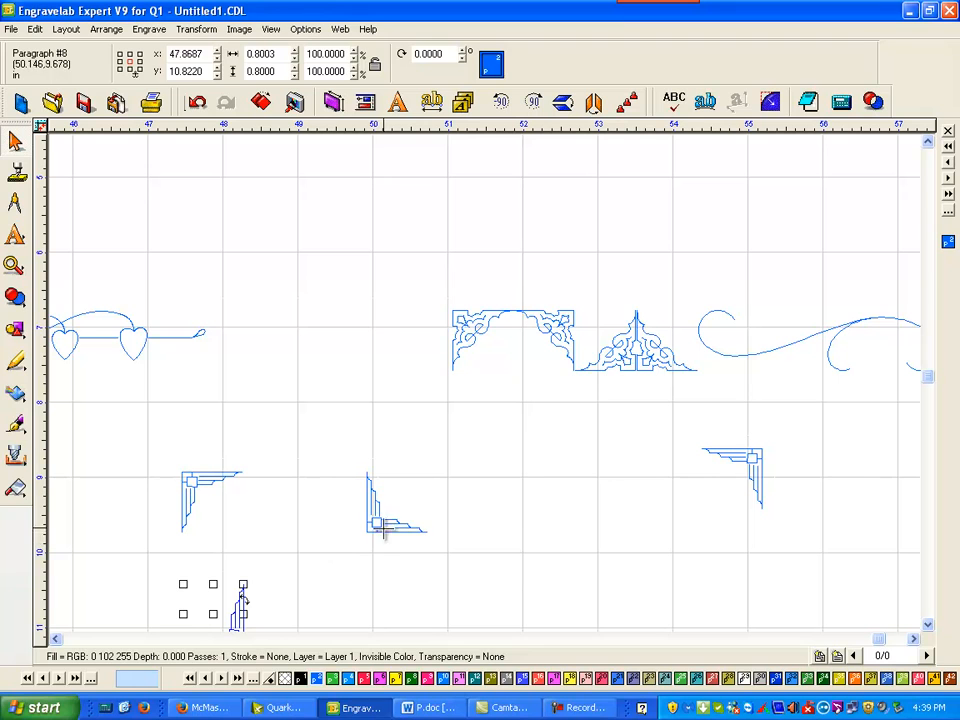
{"action": "left_click", "coordinate": [399, 503]}
{"action": "left_click_drag", "start_coordinate": [394, 503], "coordinate": [110, 593]}
{"action": "left_click", "coordinate": [236, 611]}
{"action": "left_click_drag", "start_coordinate": [224, 621], "coordinate": [764, 576]}
Place the lower-left stepped corner under the upper-left one, at about X 47.9, Y 10.6 in, and clear the selection.
{"action": "left_click", "coordinate": [928, 624]}
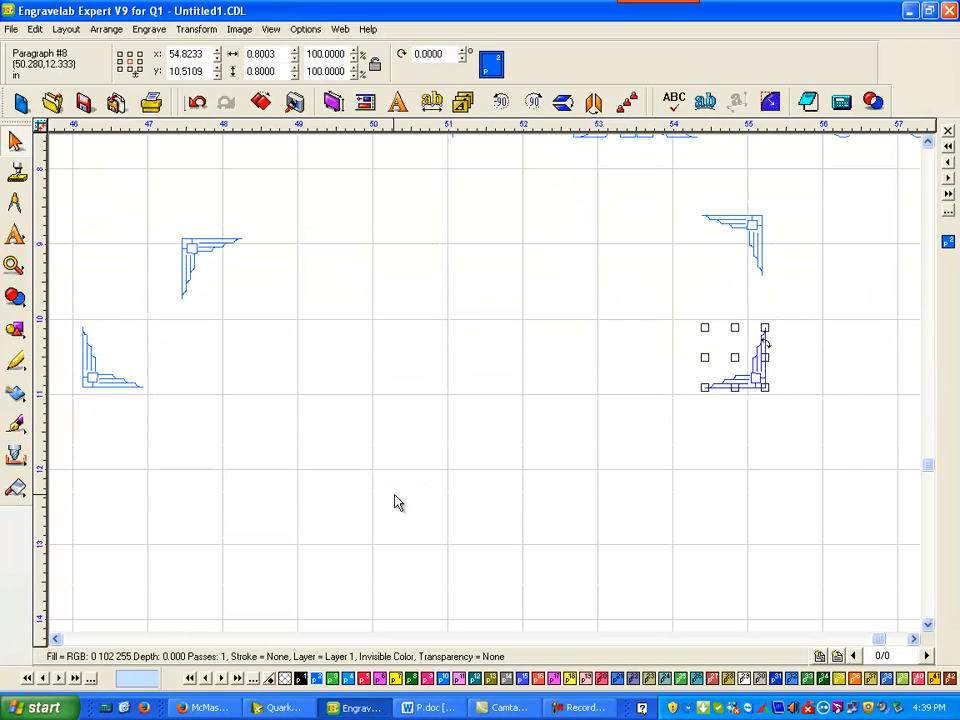
{"action": "left_click", "coordinate": [105, 376]}
{"action": "left_click_drag", "start_coordinate": [103, 376], "coordinate": [212, 372]}
{"action": "left_click", "coordinate": [337, 354]}
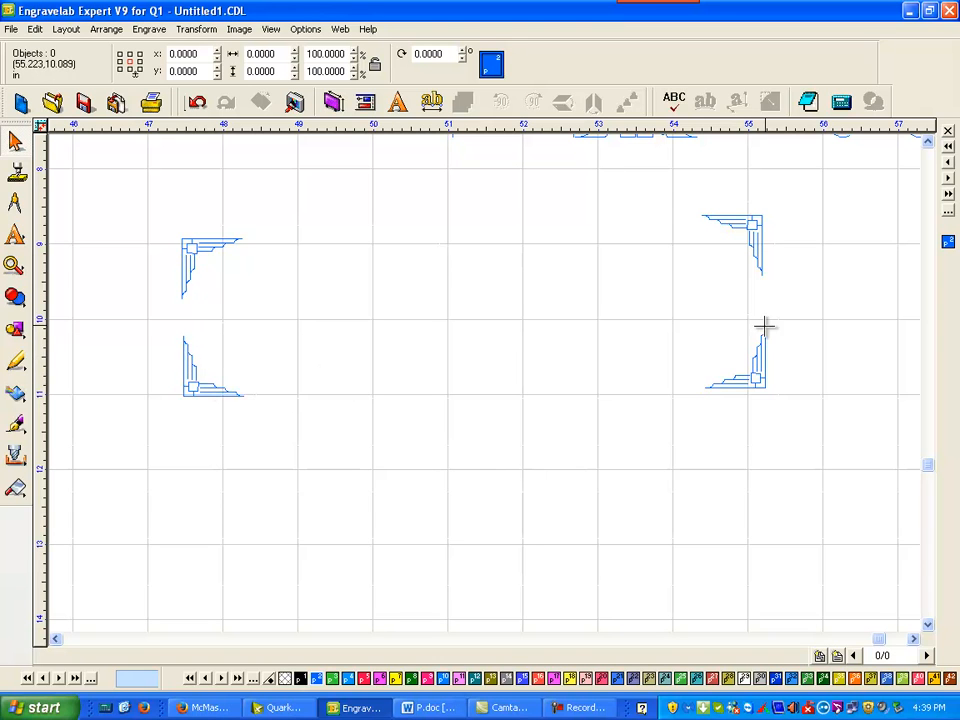
Move the ornaments from the remaining corner pieces through the long divider into a second row at about X 14.76, Y 10.20 in and deselect them.
{"action": "scroll", "coordinate": [840, 358], "scroll_direction": "down", "scroll_amount": 5}
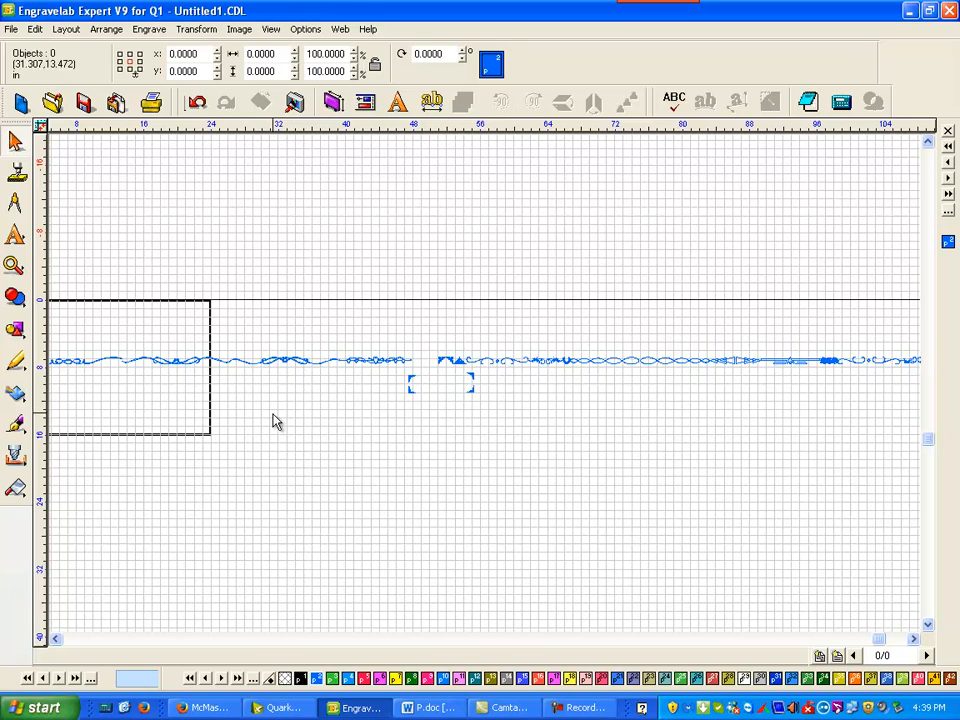
{"action": "left_click_drag", "start_coordinate": [426, 326], "coordinate": [825, 381]}
{"action": "left_click_drag", "start_coordinate": [636, 362], "coordinate": [135, 388]}
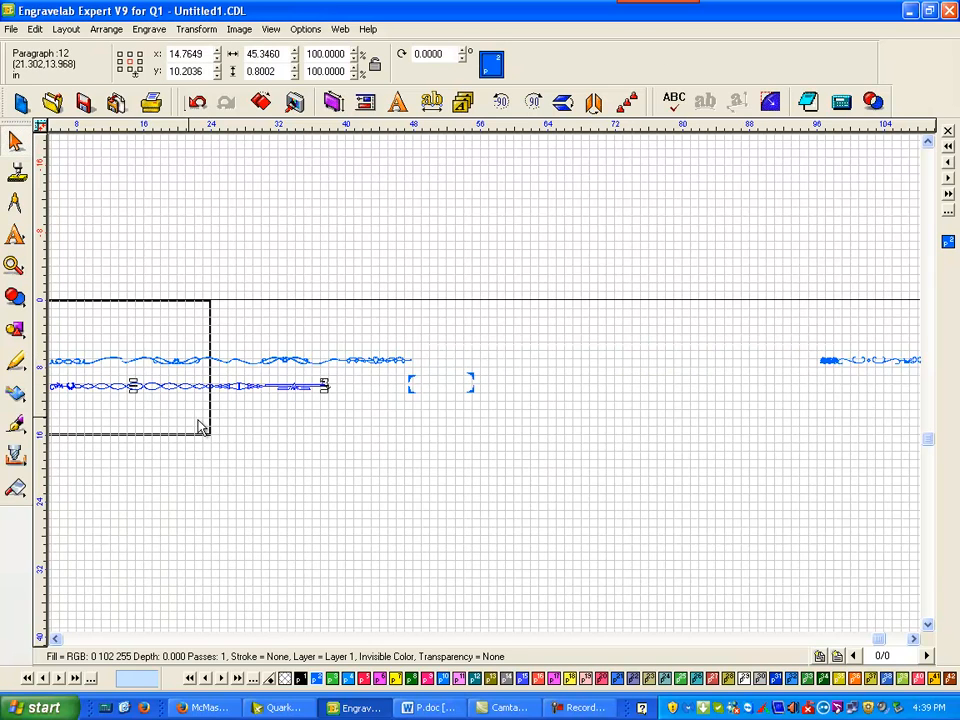
{"action": "scroll", "coordinate": [350, 434], "scroll_direction": "down", "scroll_amount": 1}
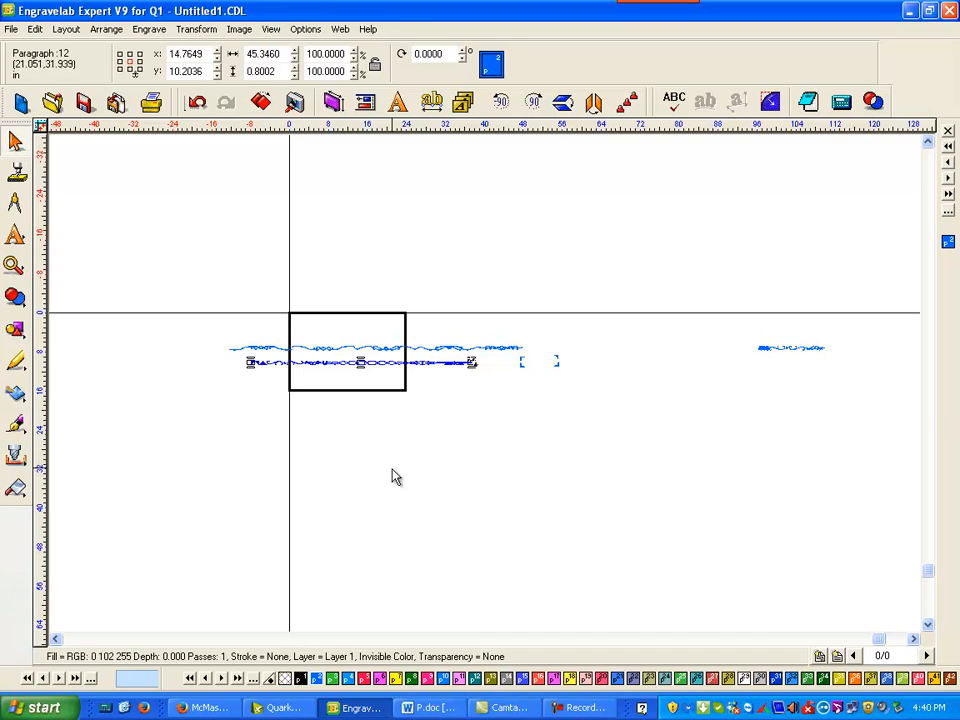
{"action": "left_click", "coordinate": [544, 543]}
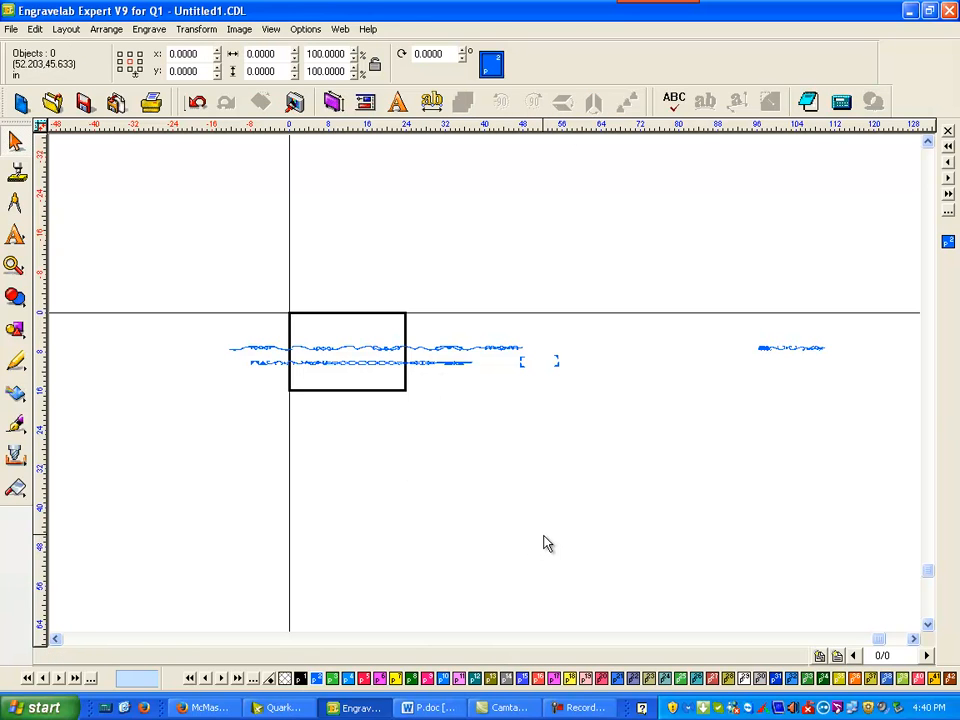